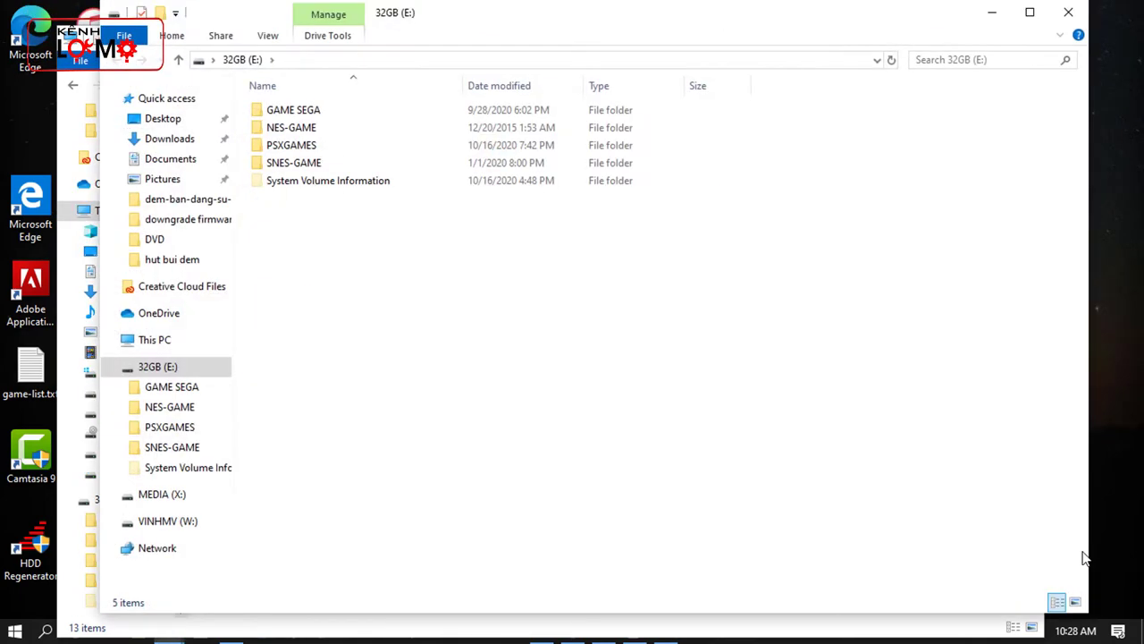
- Close the extra 32GB (E:) window and check the USB drive's file system and capacity in its properties
drag(815, 25, 767, 67)
click(1047, 70)
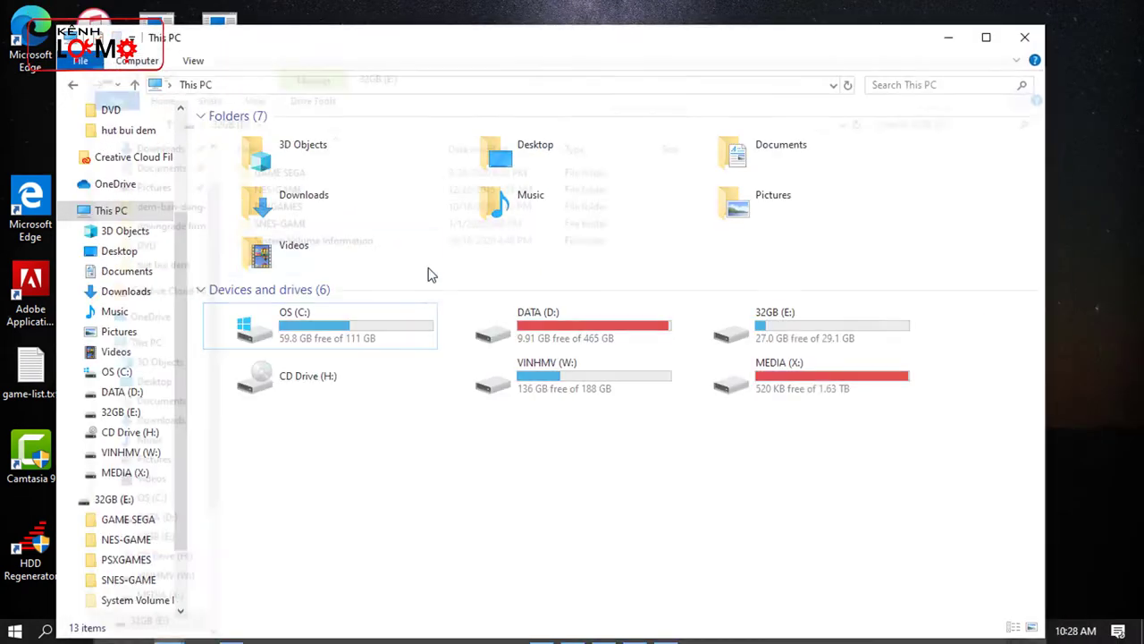
click(800, 336)
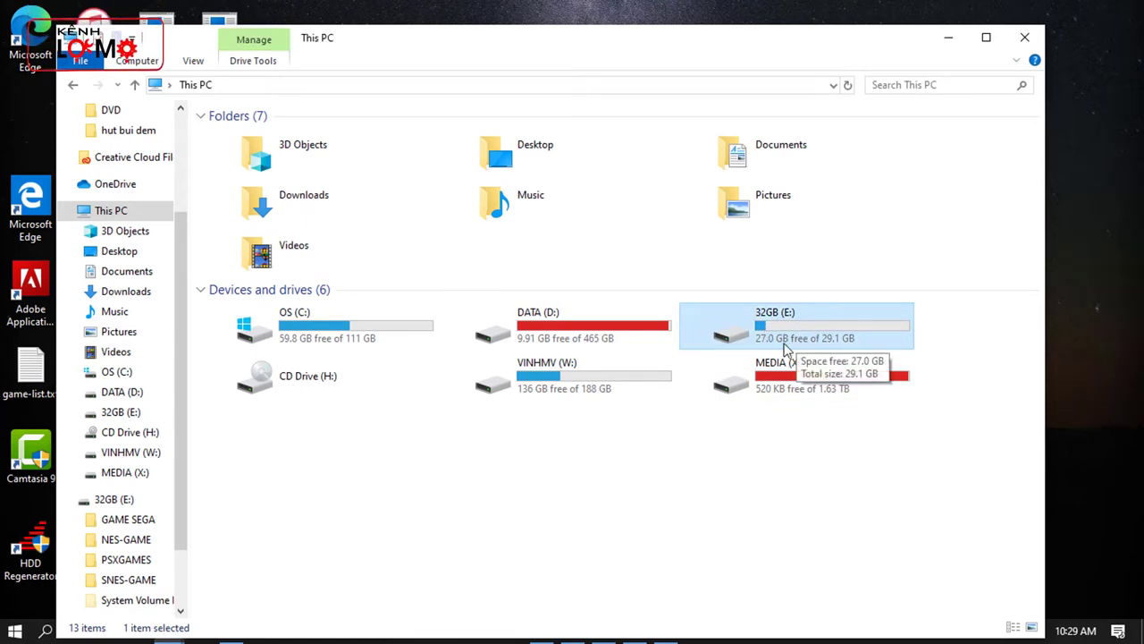
right_click(782, 335)
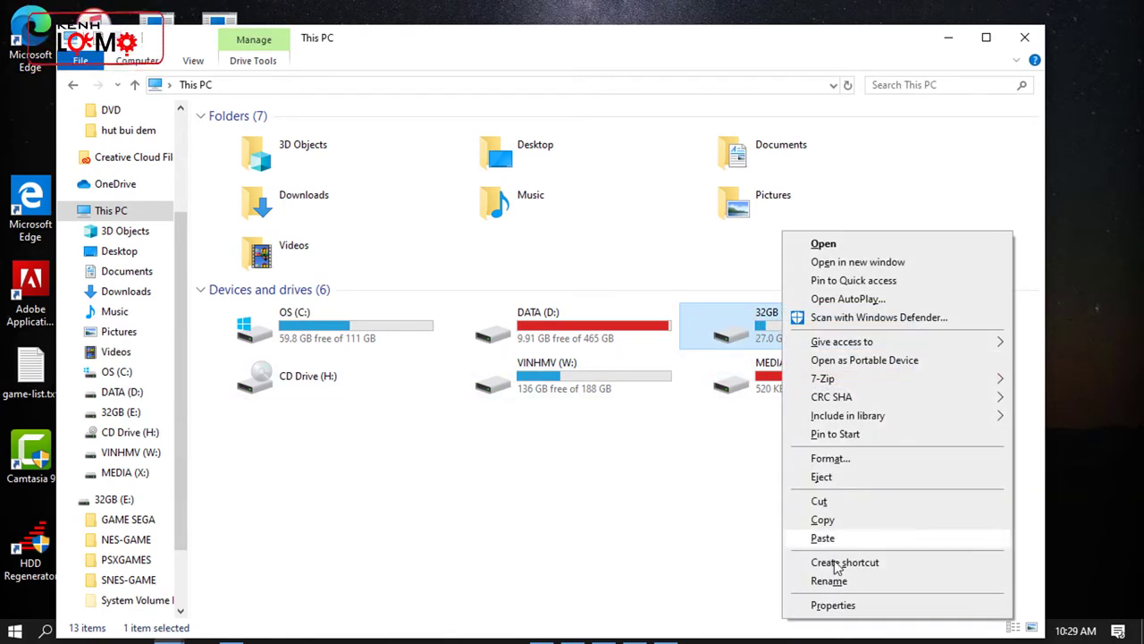
click(912, 603)
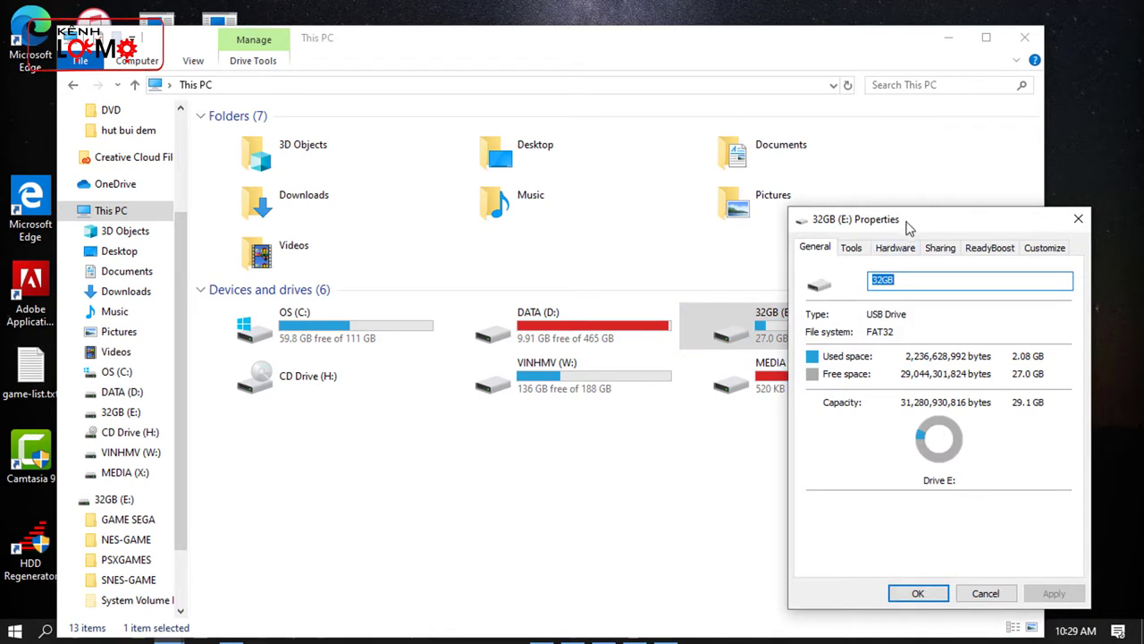
drag(909, 226, 691, 178)
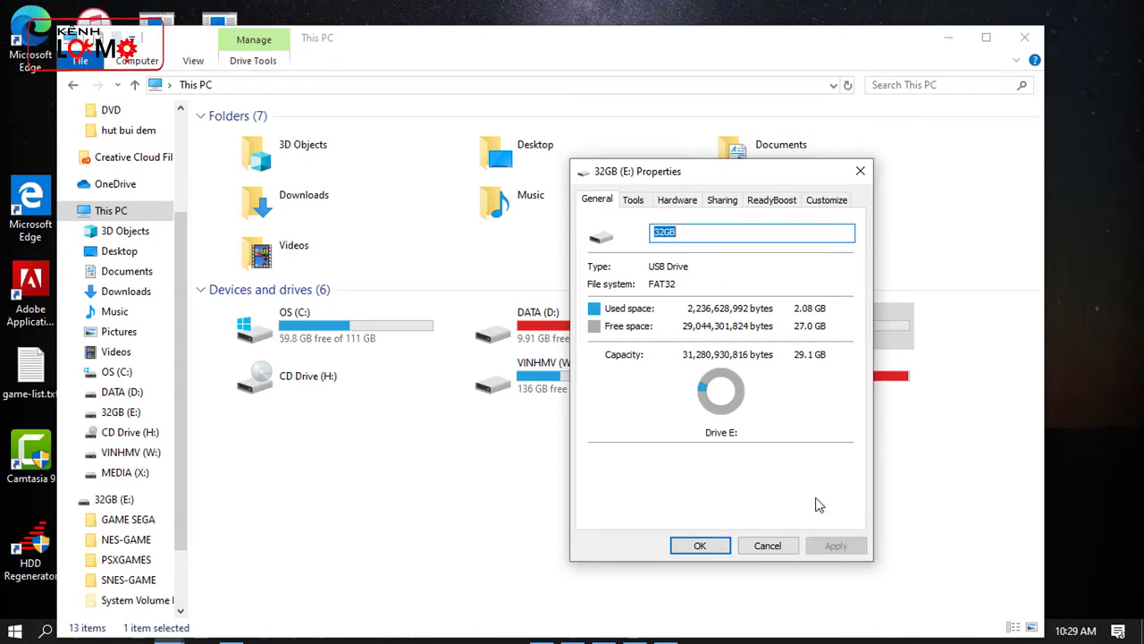
click(776, 554)
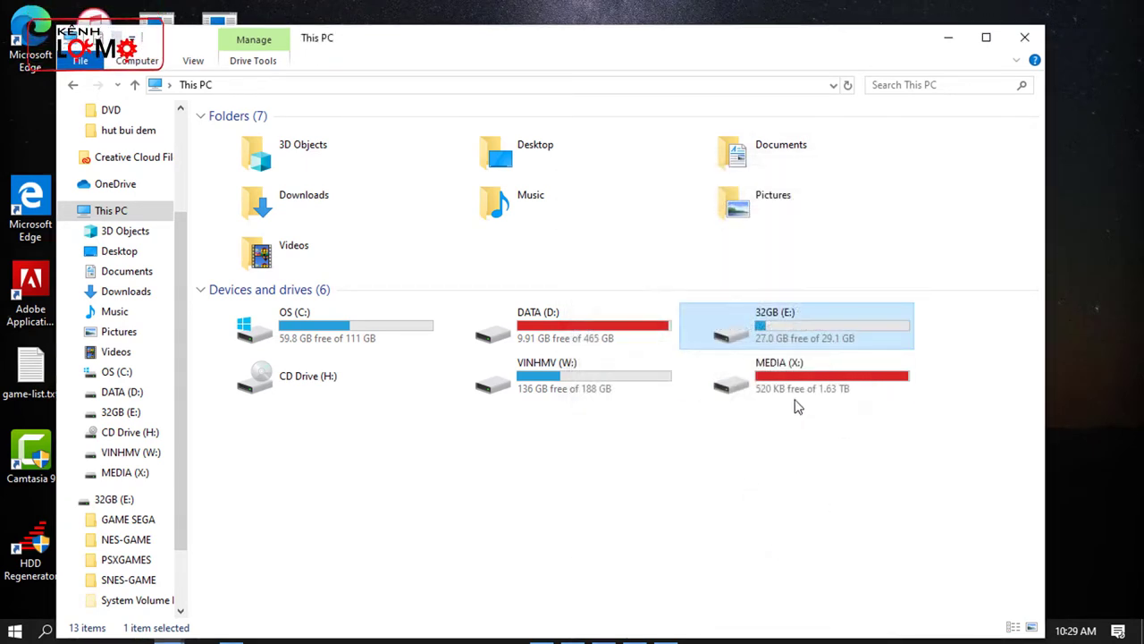
- Open the 32GB (E:) drive and examine the game files in its SNES-GAME folder
double_click(781, 330)
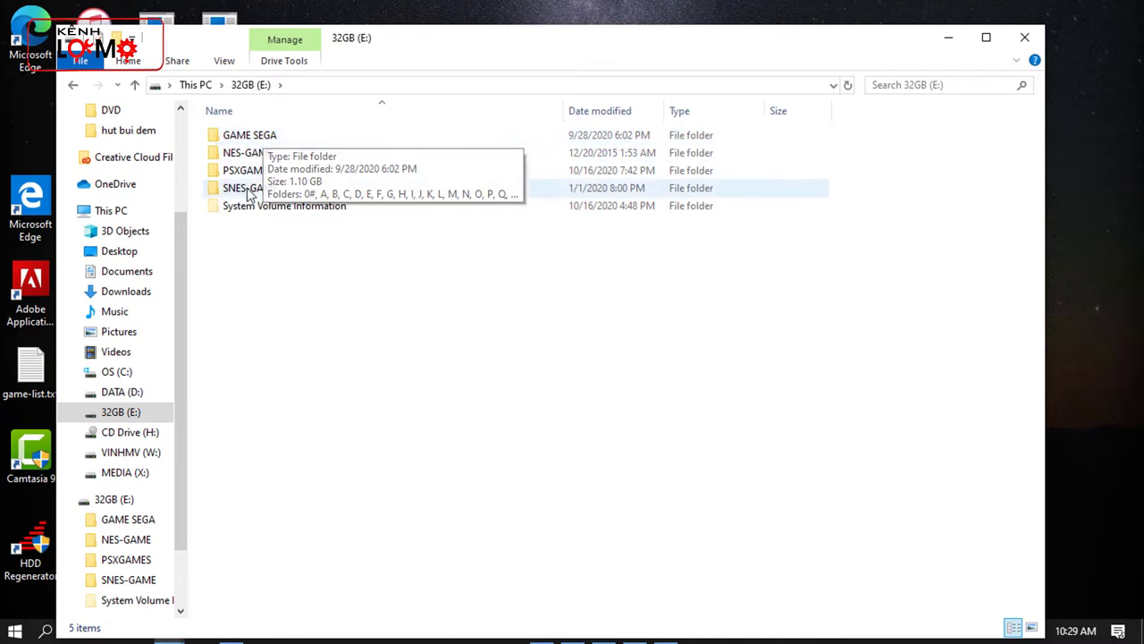
click(267, 139)
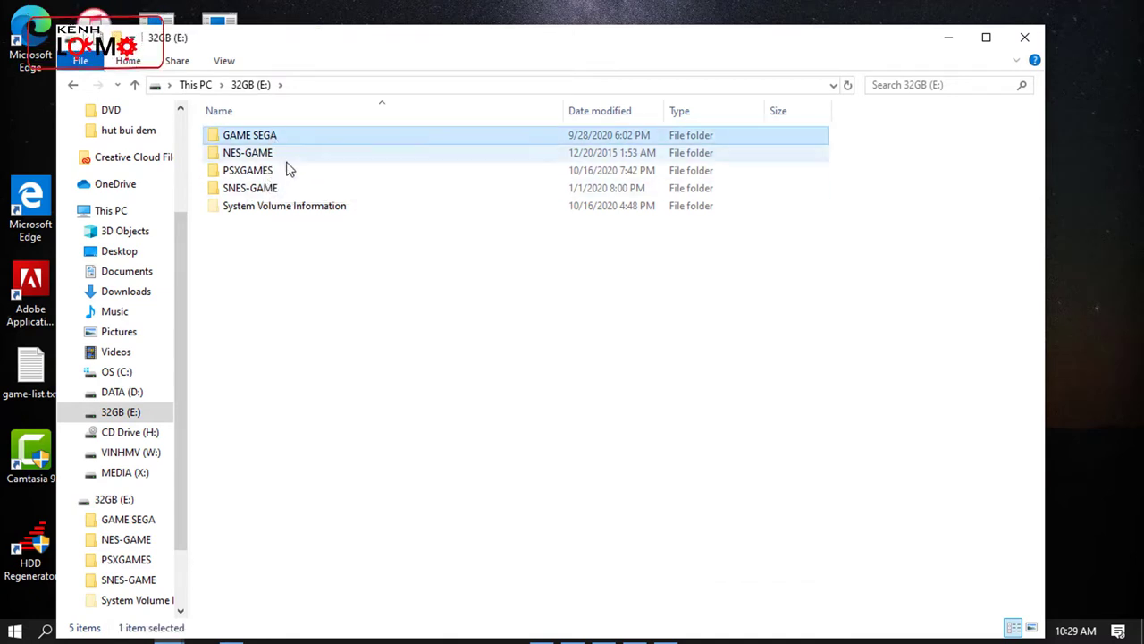
click(235, 155)
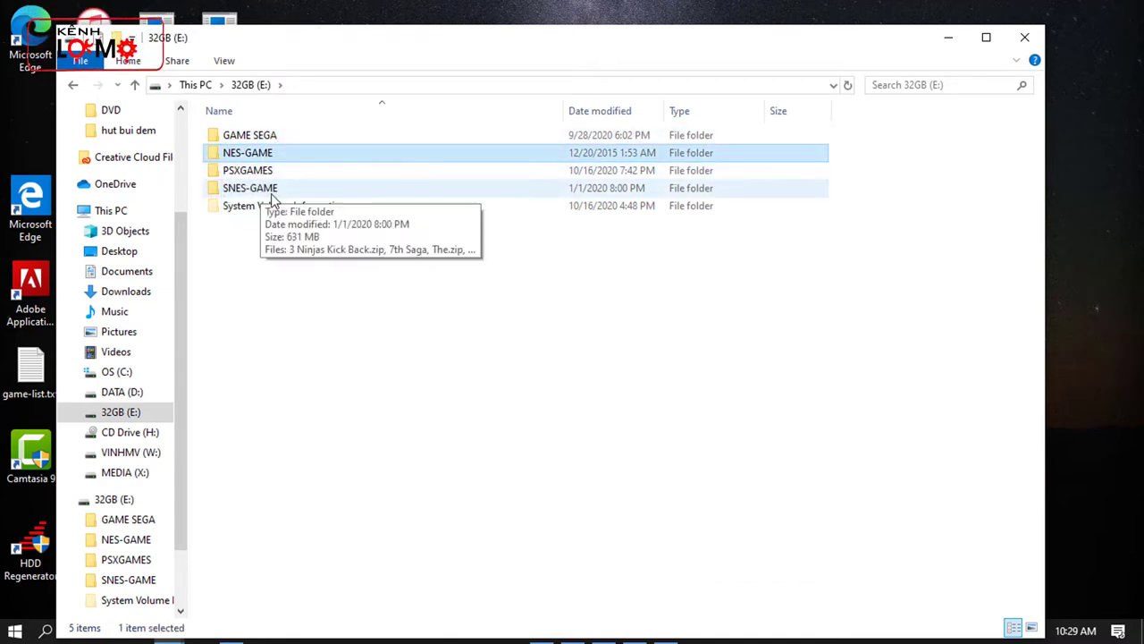
click(253, 196)
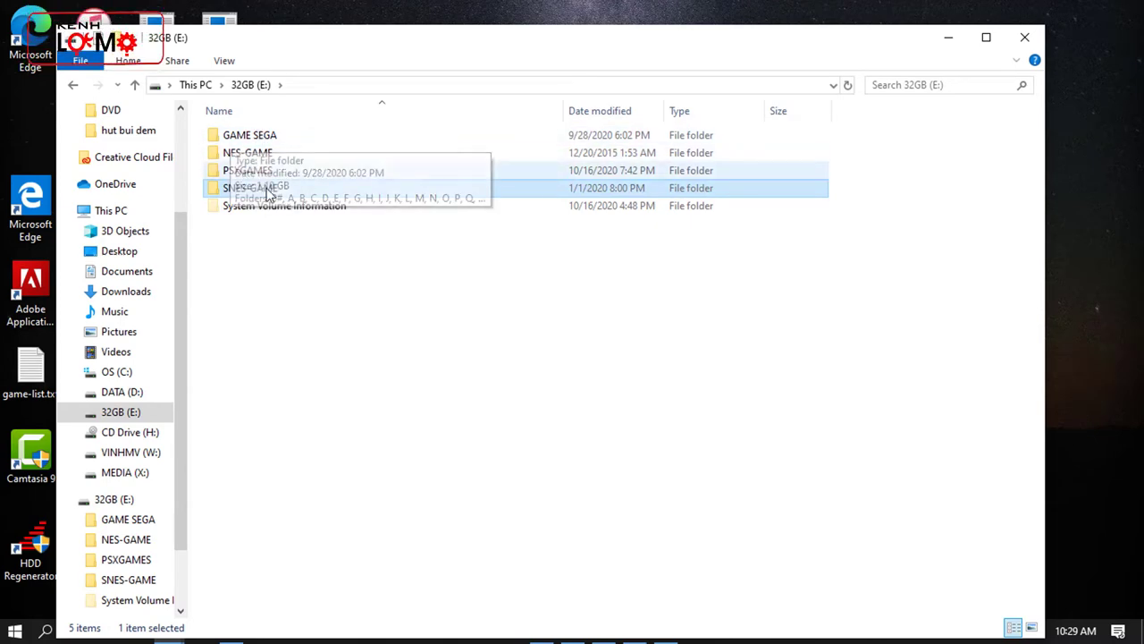
double_click(255, 188)
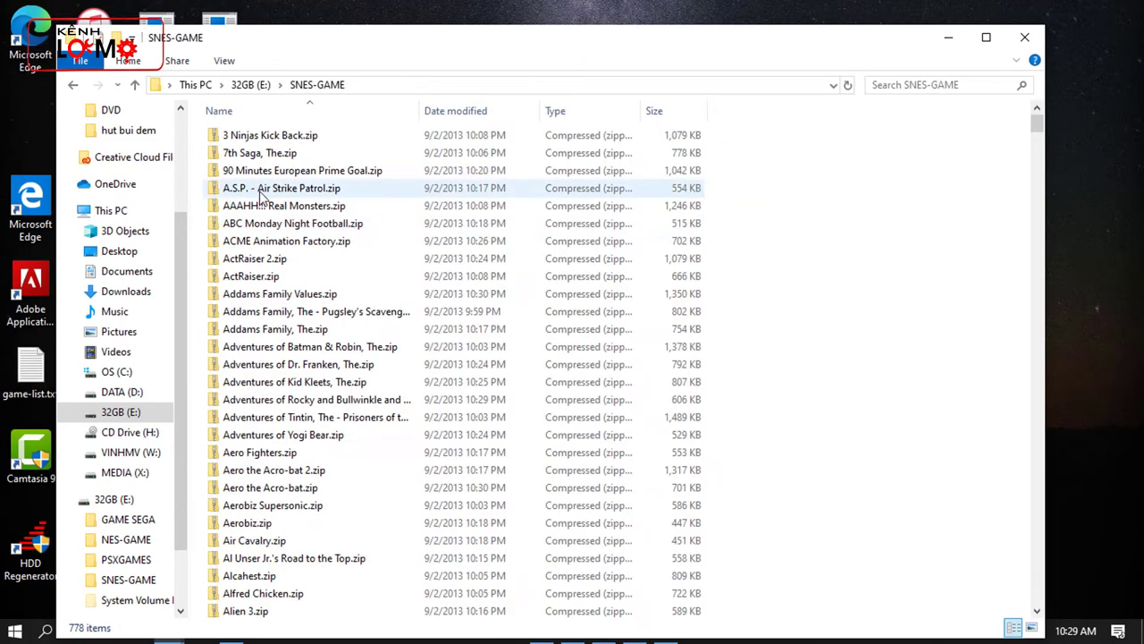
scroll(347, 307, down, 4)
scroll(348, 307, up, 4)
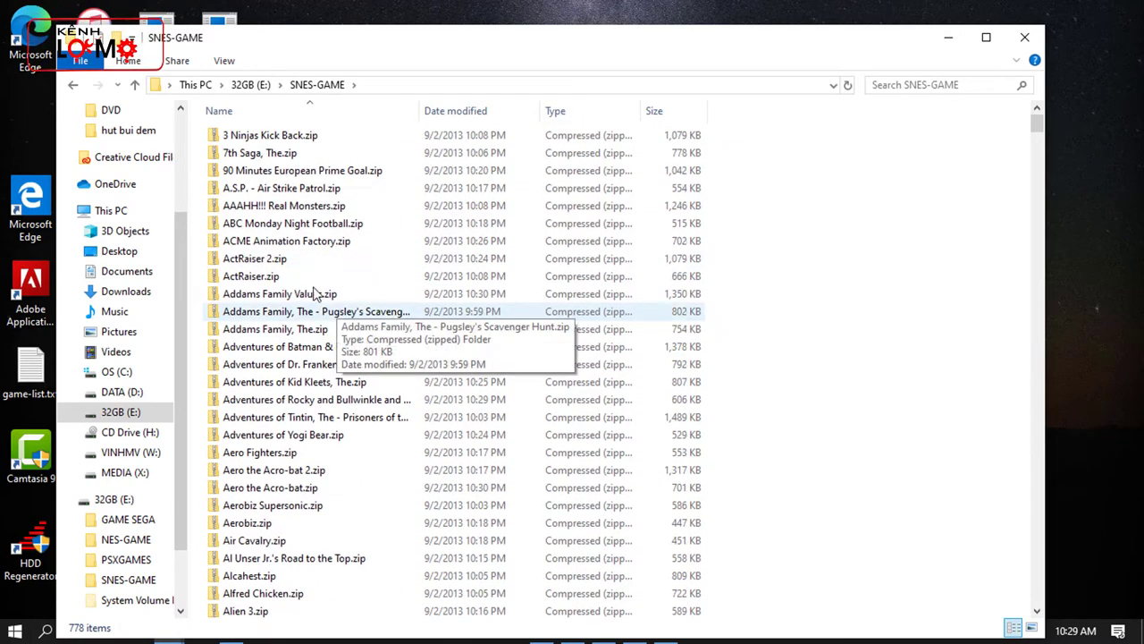
- Look through the NES-GAME and GAME SEGA folders and return to the This PC overview
click(73, 84)
double_click(253, 158)
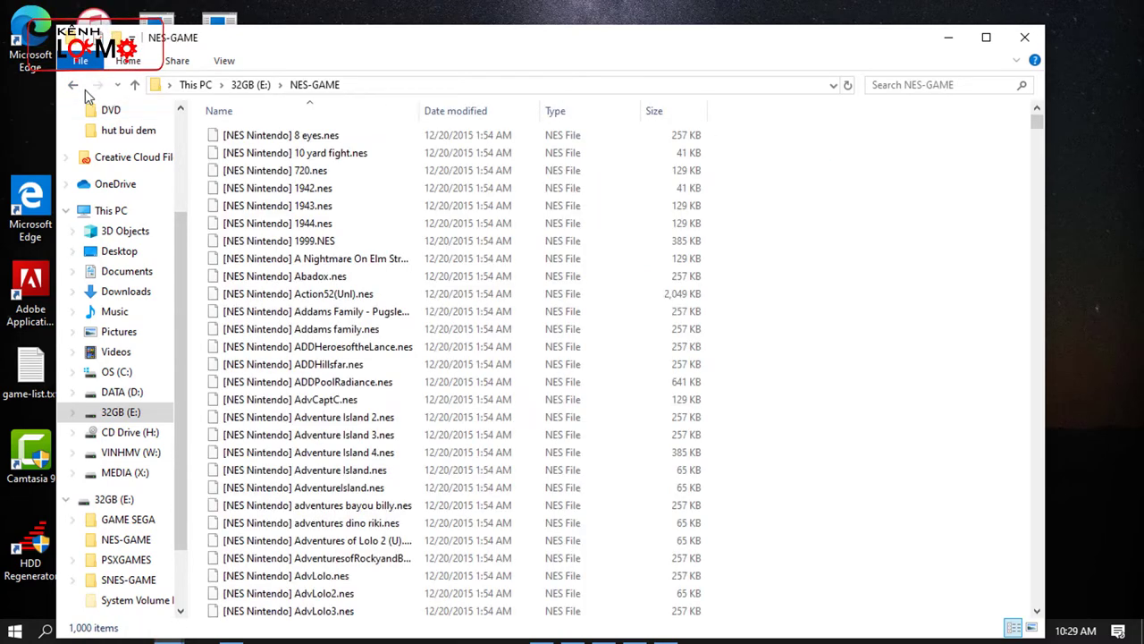
click(73, 84)
double_click(262, 139)
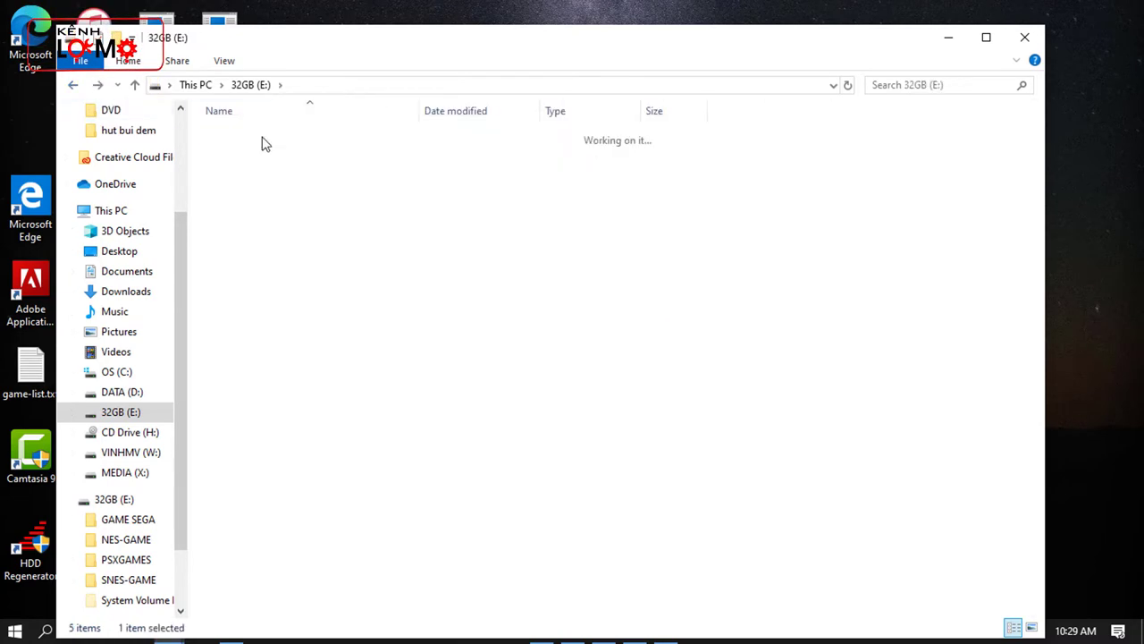
click(74, 89)
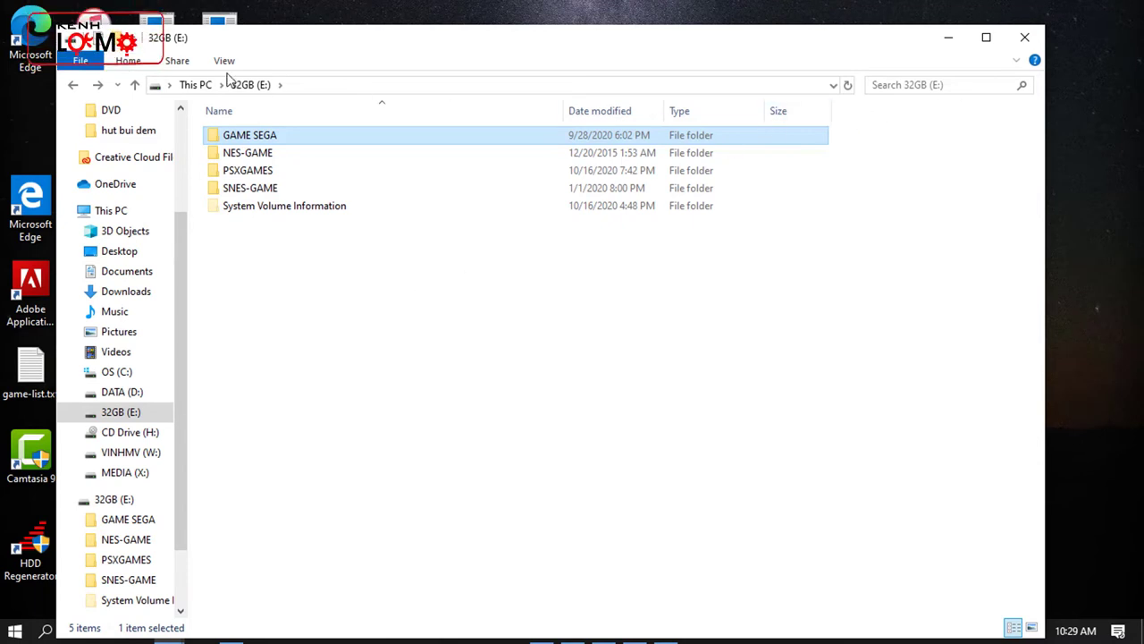
click(74, 89)
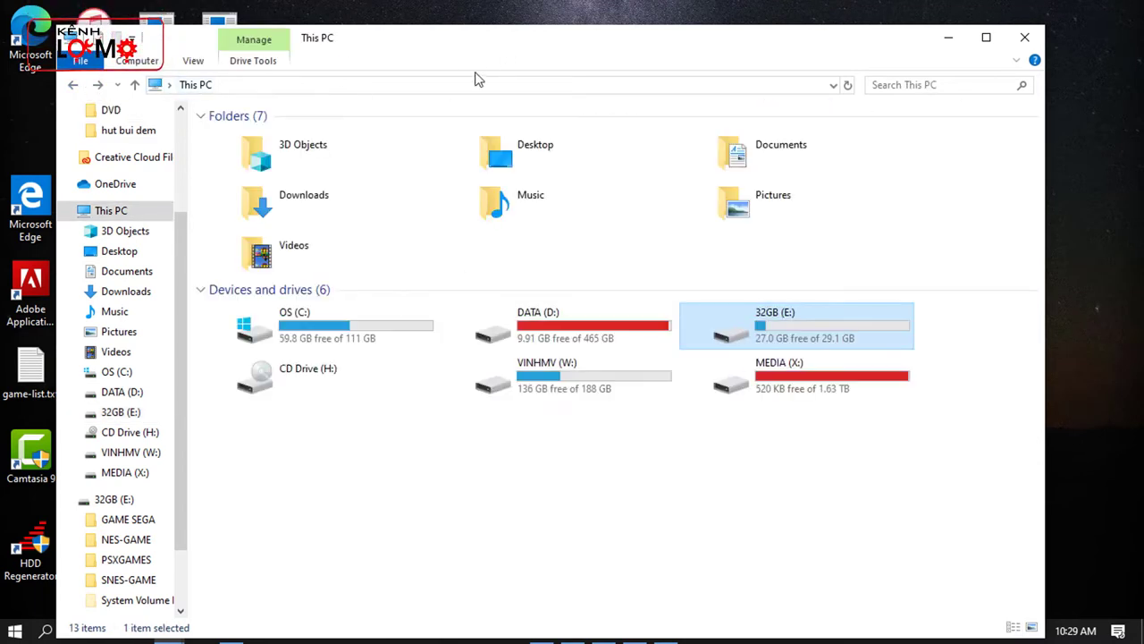
- Copy RetroArch-PS3-1.7.0-CEX-PS3.pkg from the desktop to the root of the 32GB (E:) drive
double_click(778, 325)
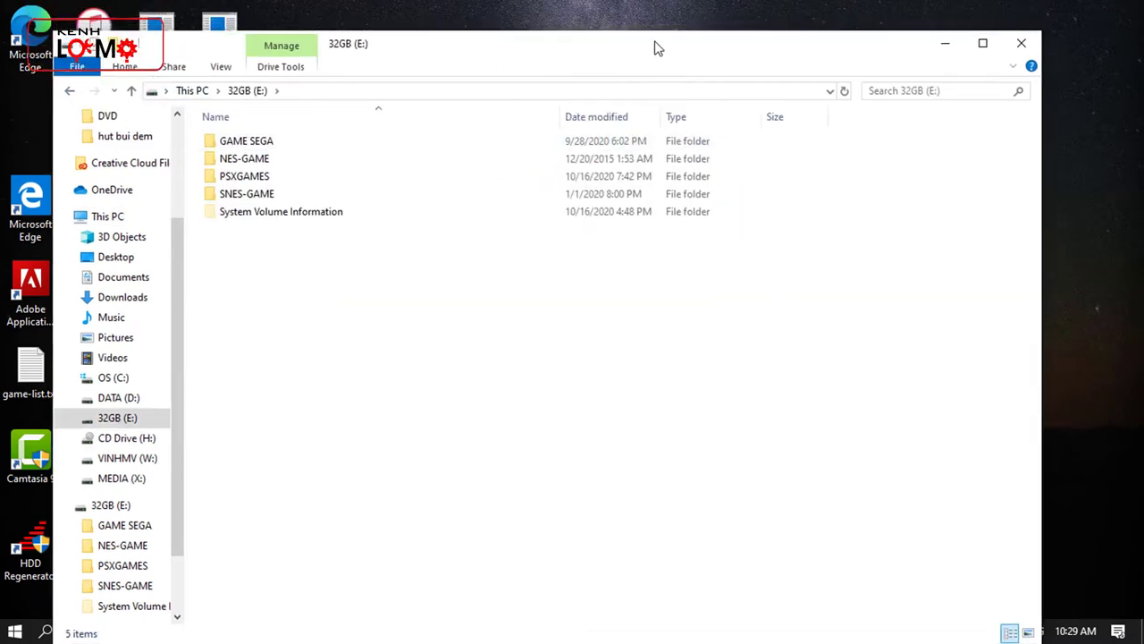
drag(654, 46, 827, 160)
click(840, 136)
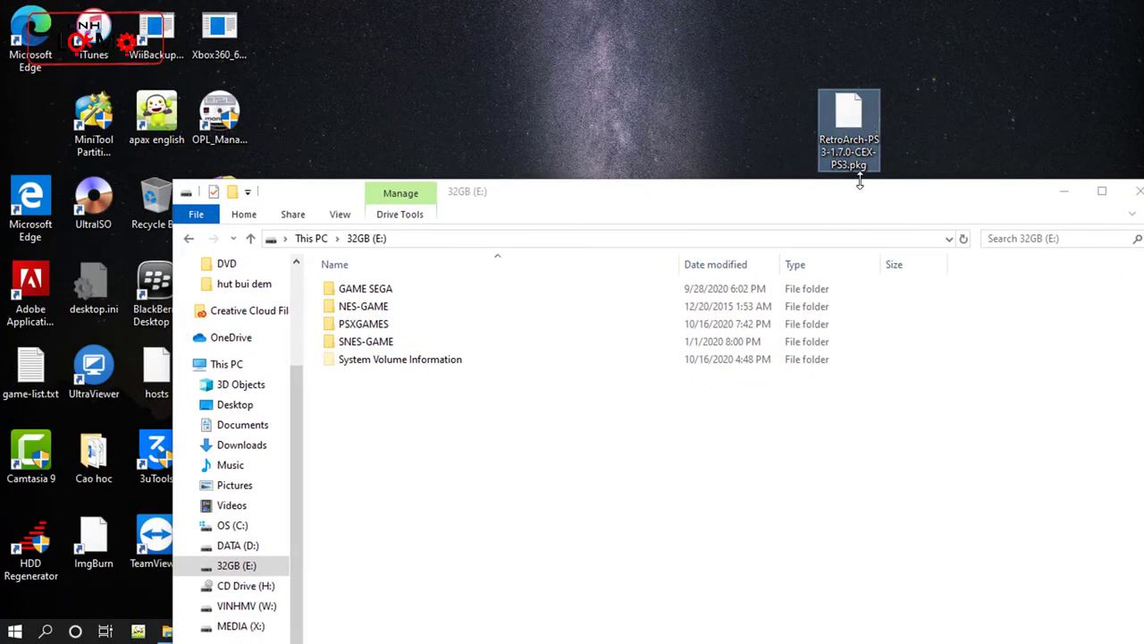
right_click(852, 124)
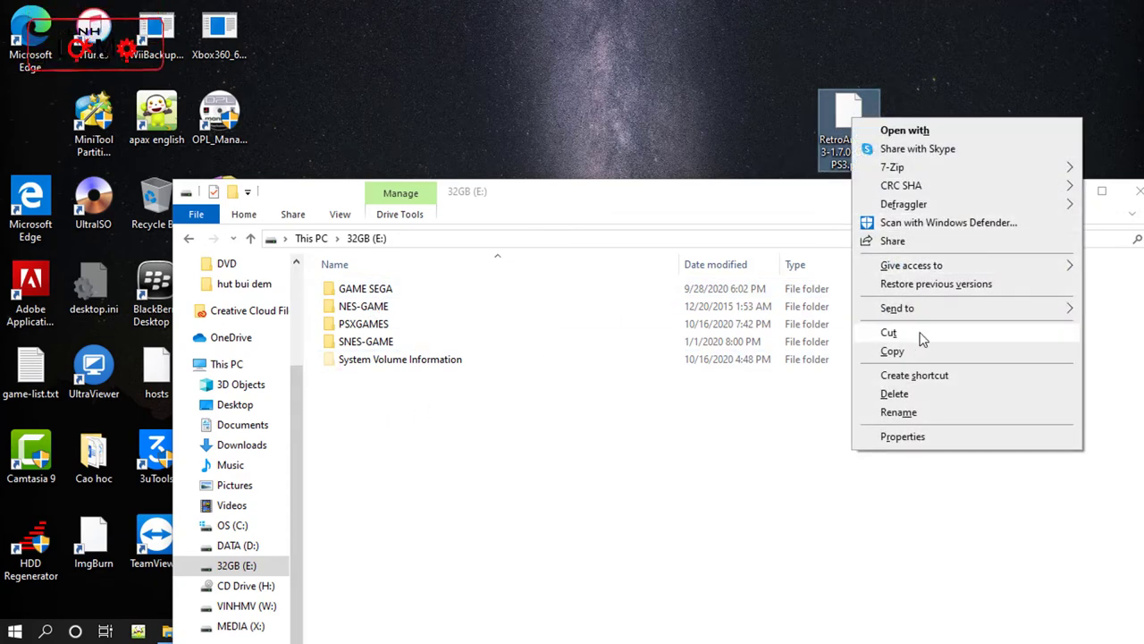
click(892, 351)
right_click(396, 458)
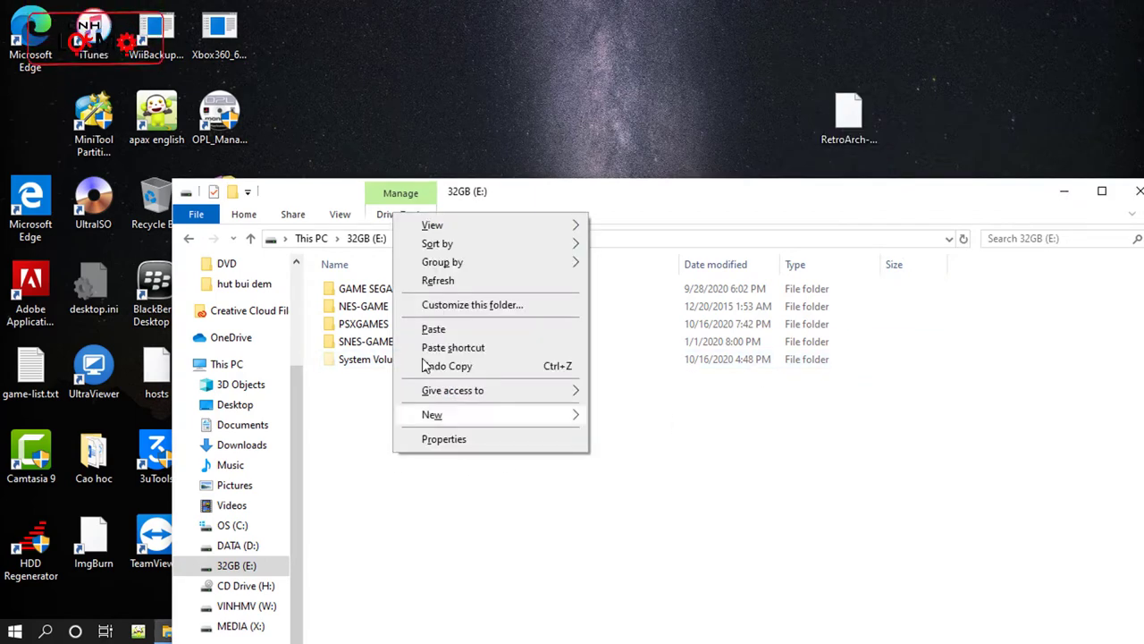
click(438, 329)
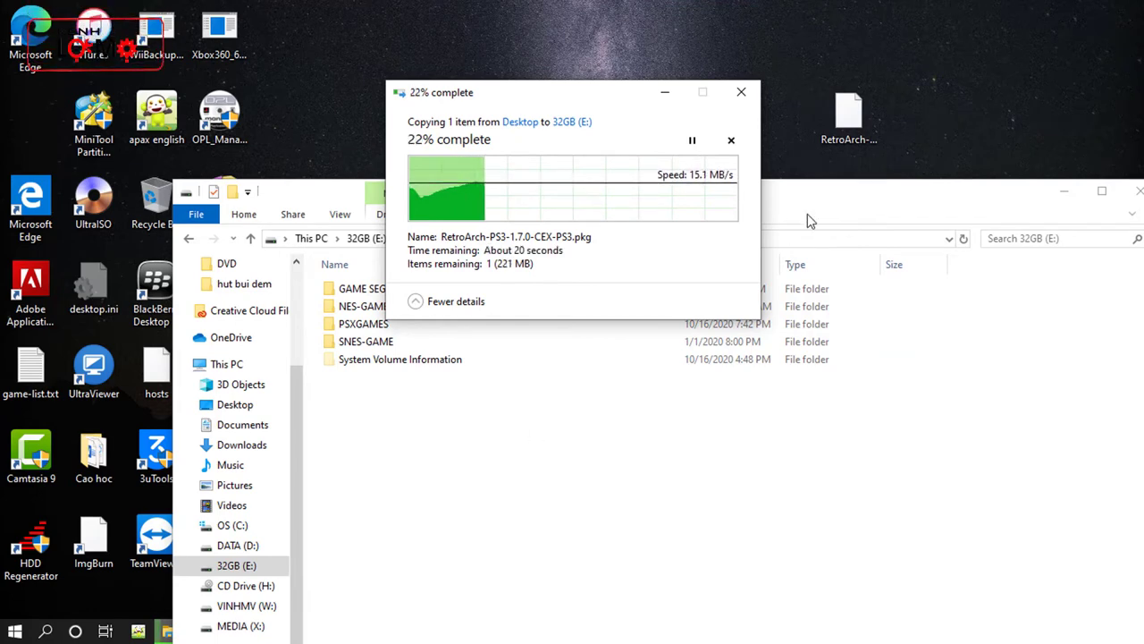
click(853, 130)
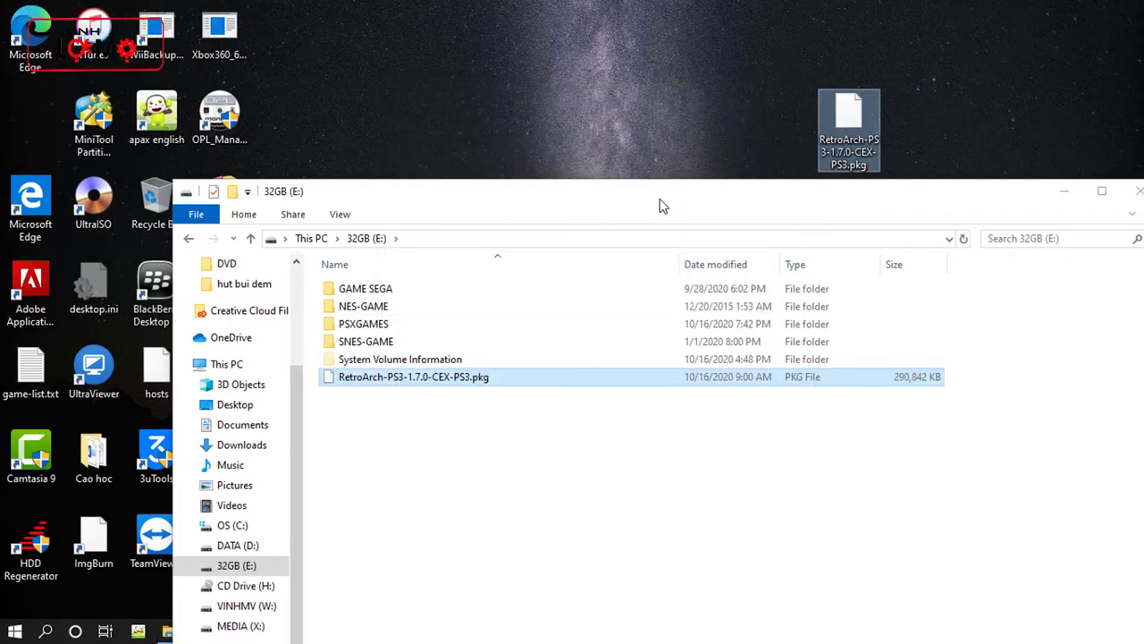
- Review the drive's root contents, close its window and safely eject the USB drive
drag(613, 186, 545, 59)
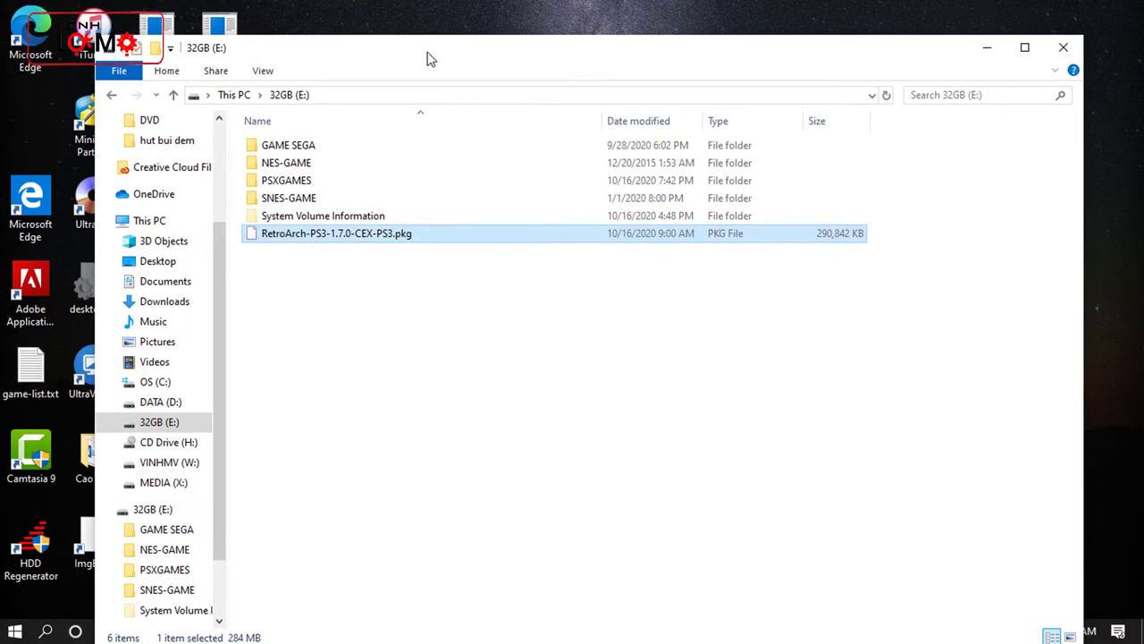
click(268, 149)
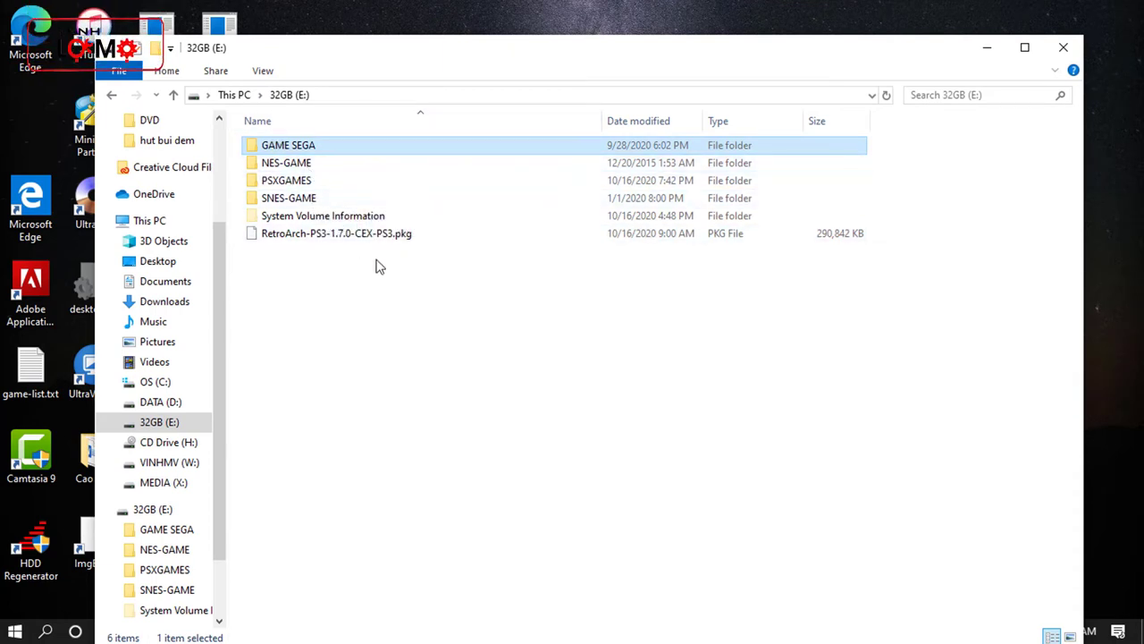
click(324, 236)
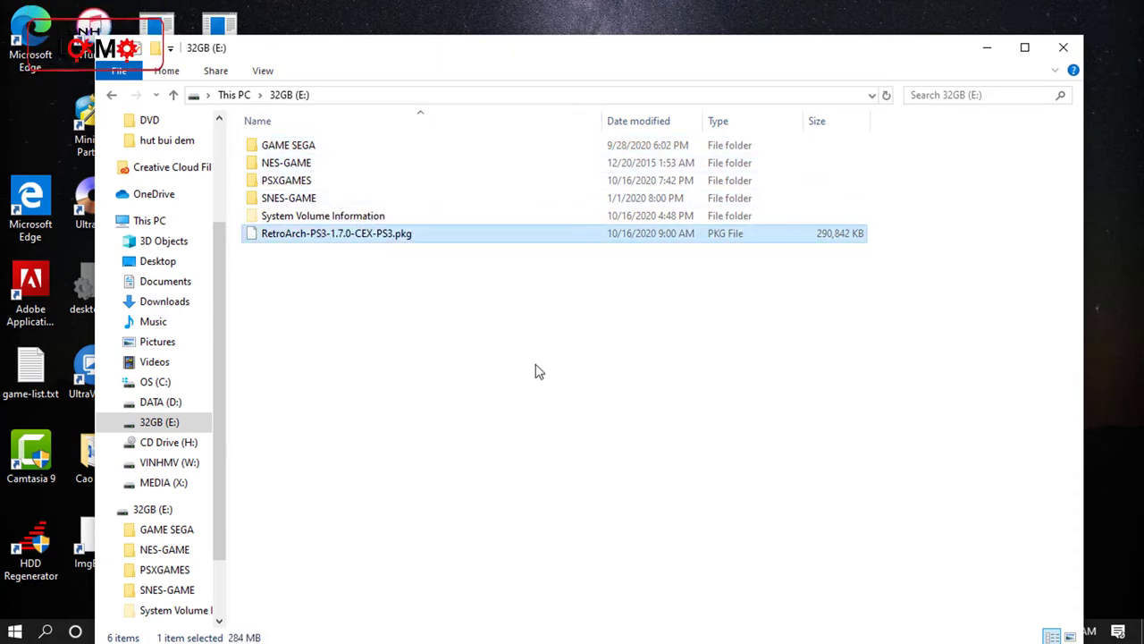
click(1063, 46)
click(950, 631)
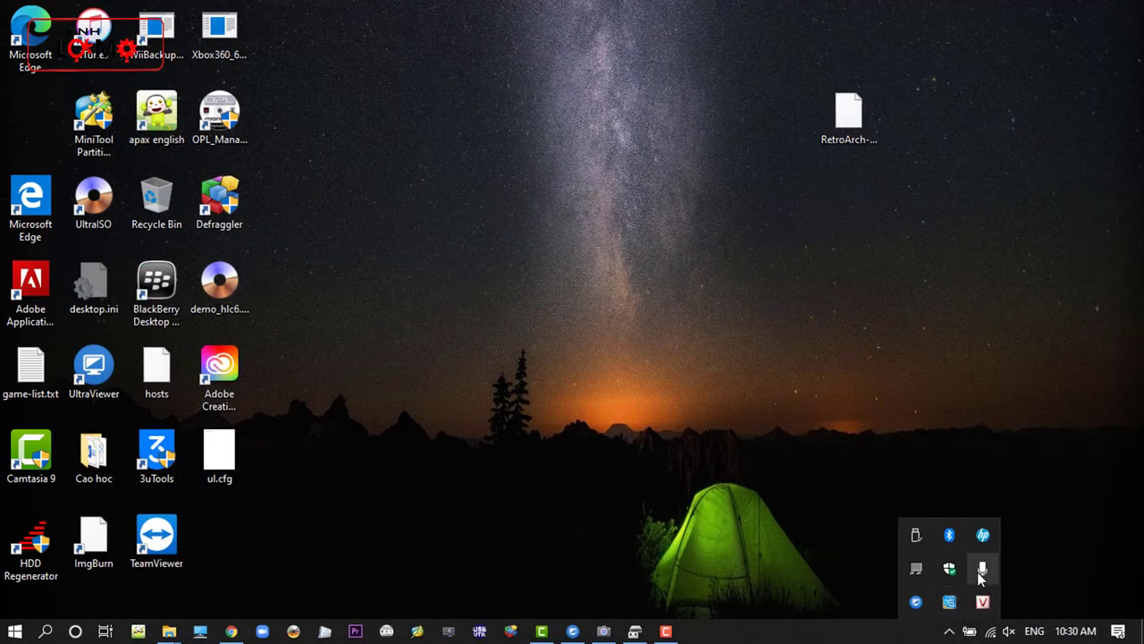
click(916, 535)
click(962, 504)
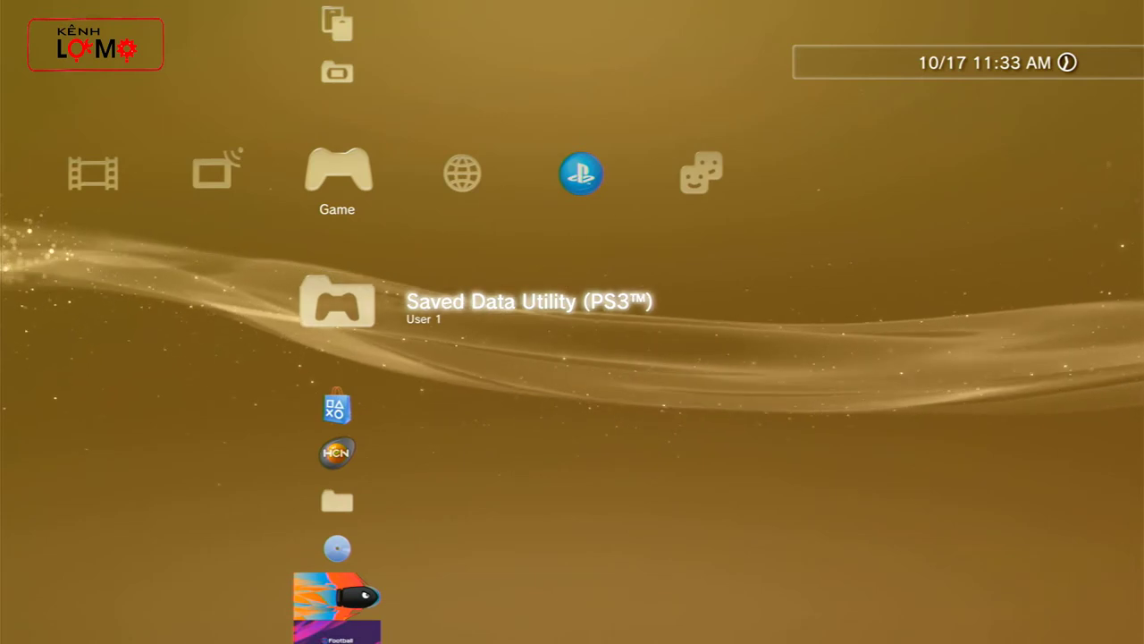
- Switch to the PS3 and go to Install Package Files in the Game section's Package Manager
key(Down)
key(Down)
key(Down)
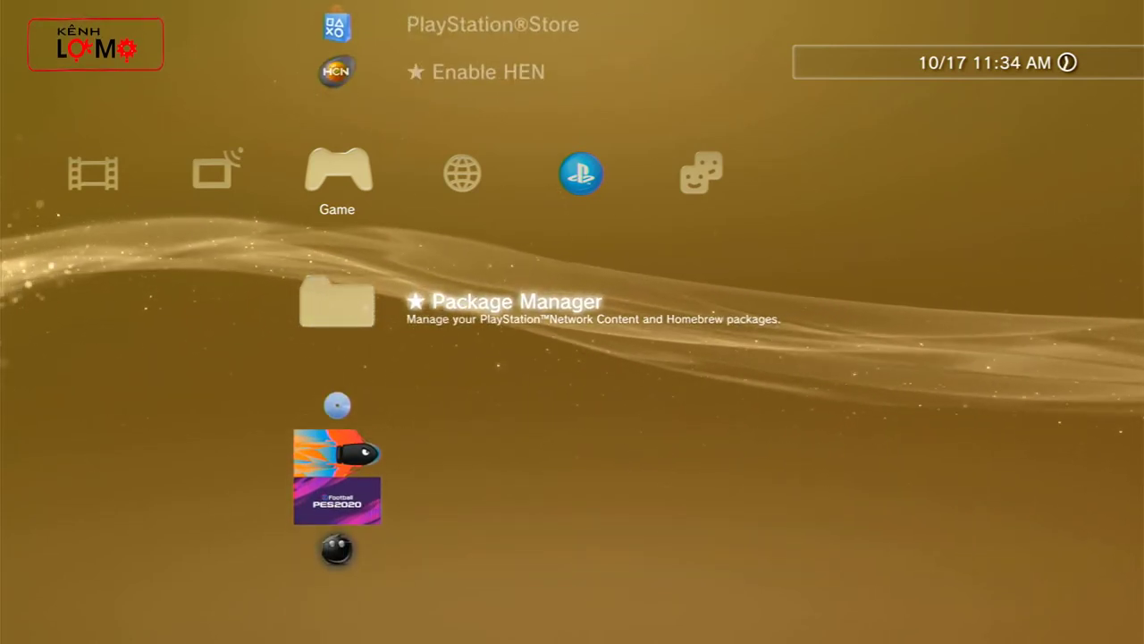
key(Return)
key(Down)
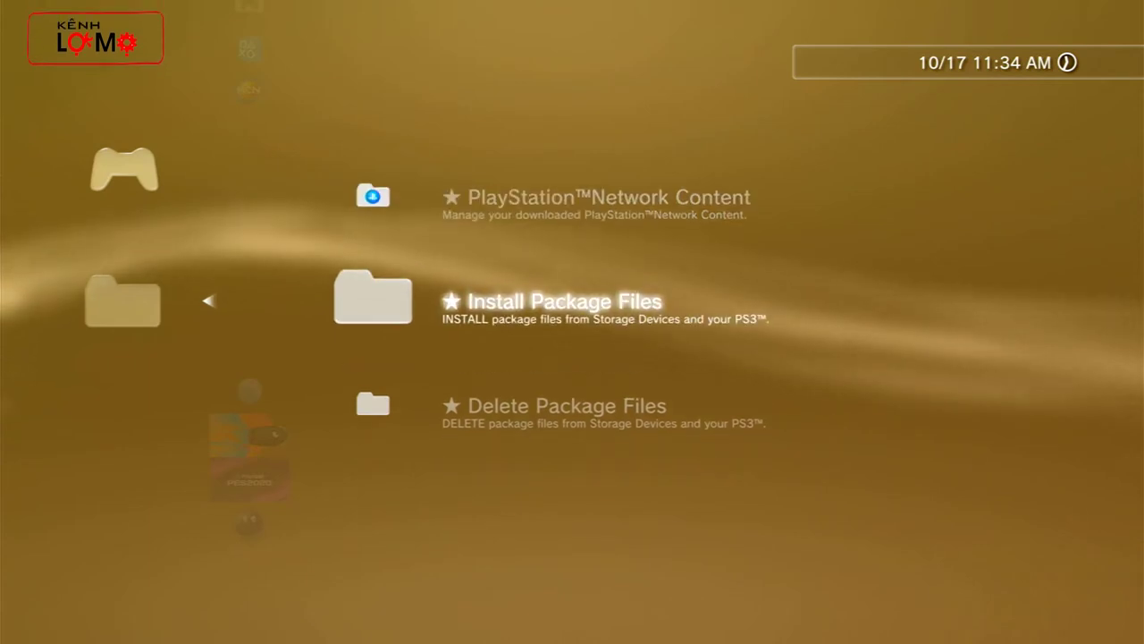
- Install RetroArch-PS3-1.7.0-CEX-PS3.pkg from the USB drive through the Standard source and leave the installer
key(Return)
key(Down)
key(Down)
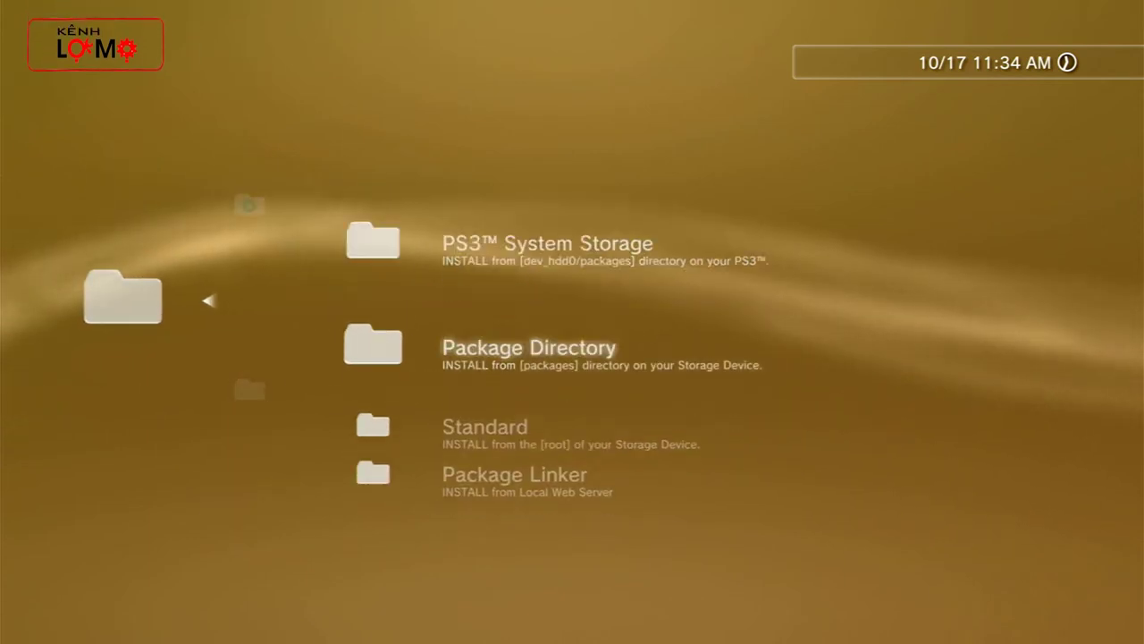
key(Return)
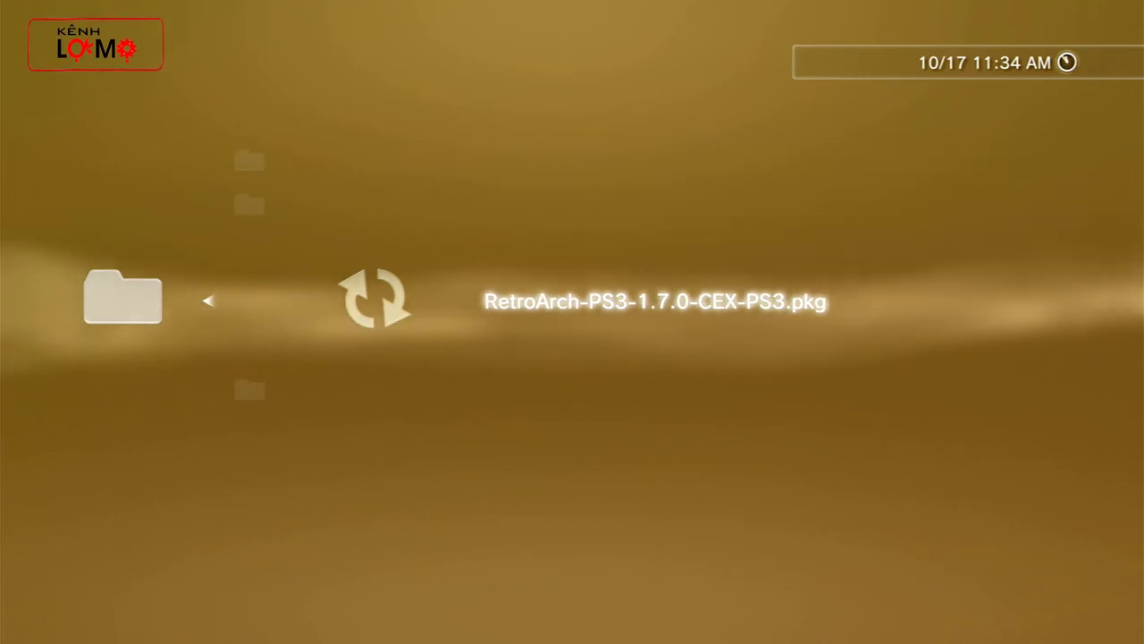
key(Return)
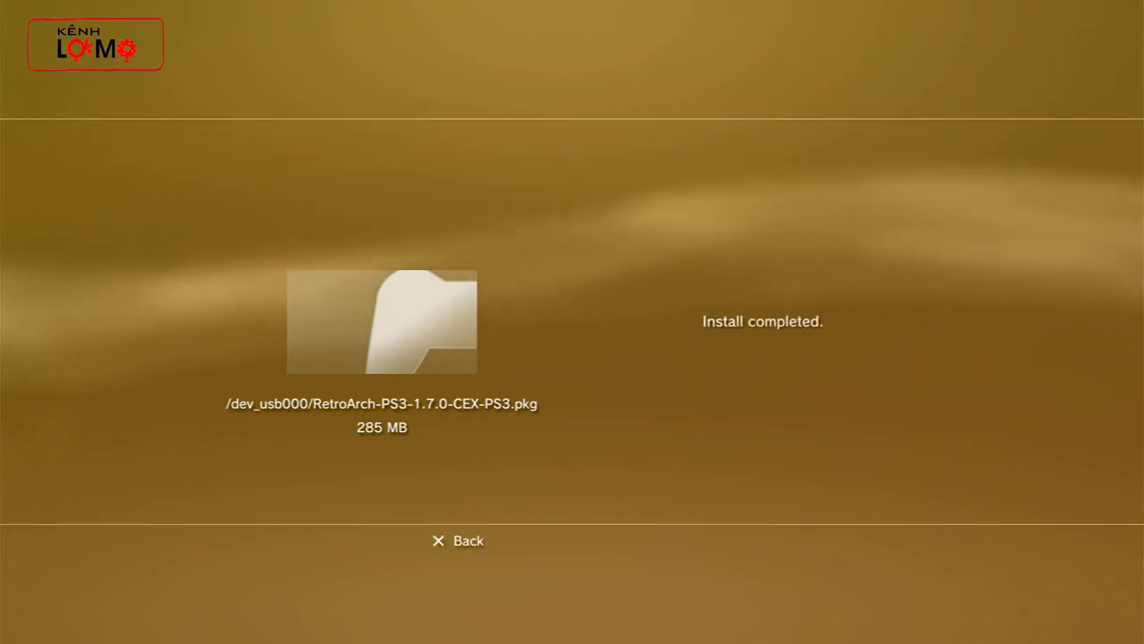
key(Return)
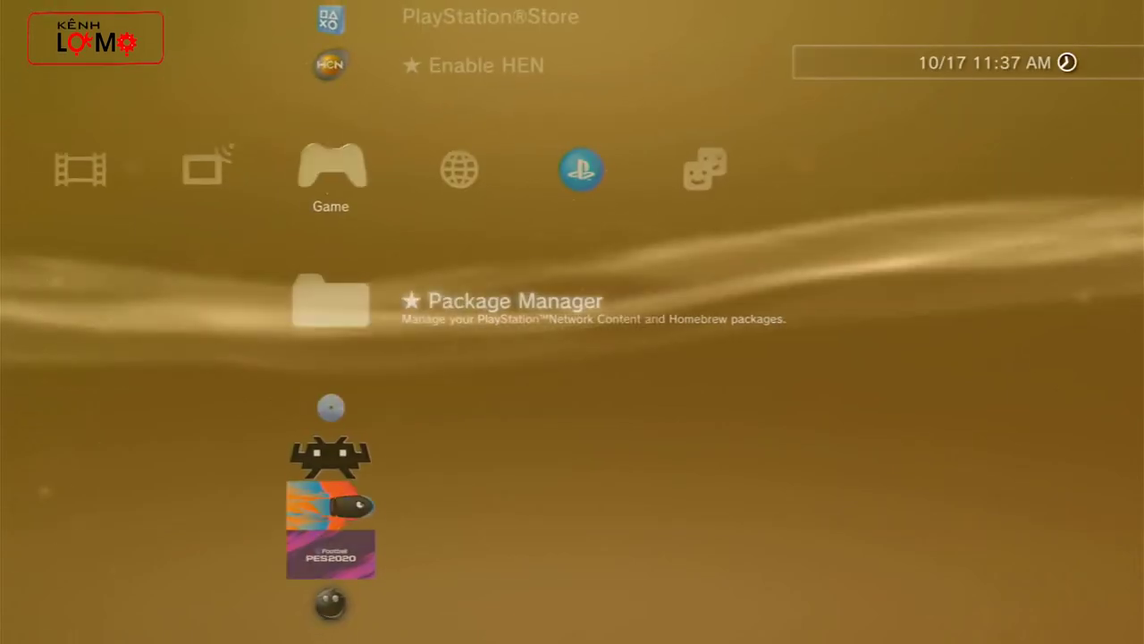
- Launch RetroArch PS3 from the Game section
key(Down)
key(Down)
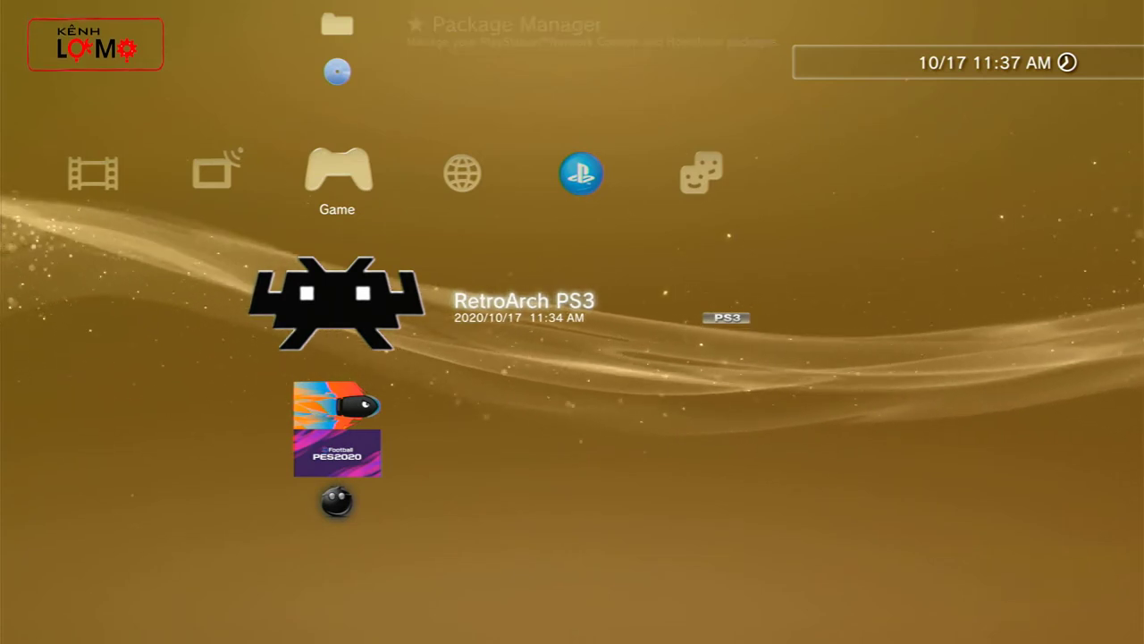
key(Return)
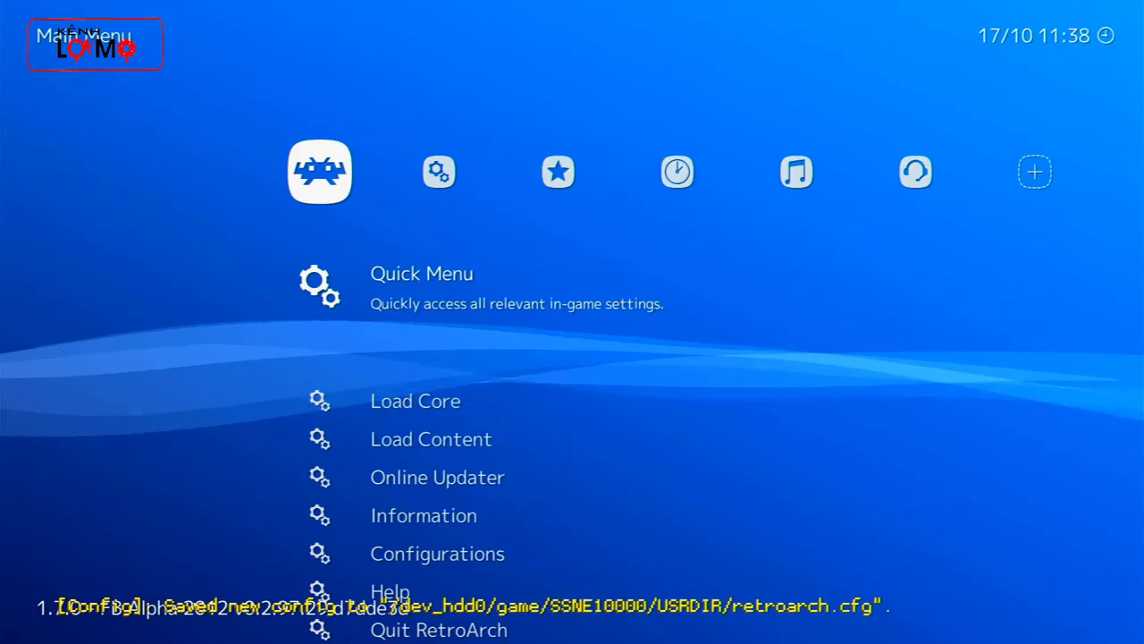
- Open Load Content from RetroArch's Main Menu
key(Down)
key(Down)
key(Down)
key(Up)
key(Up)
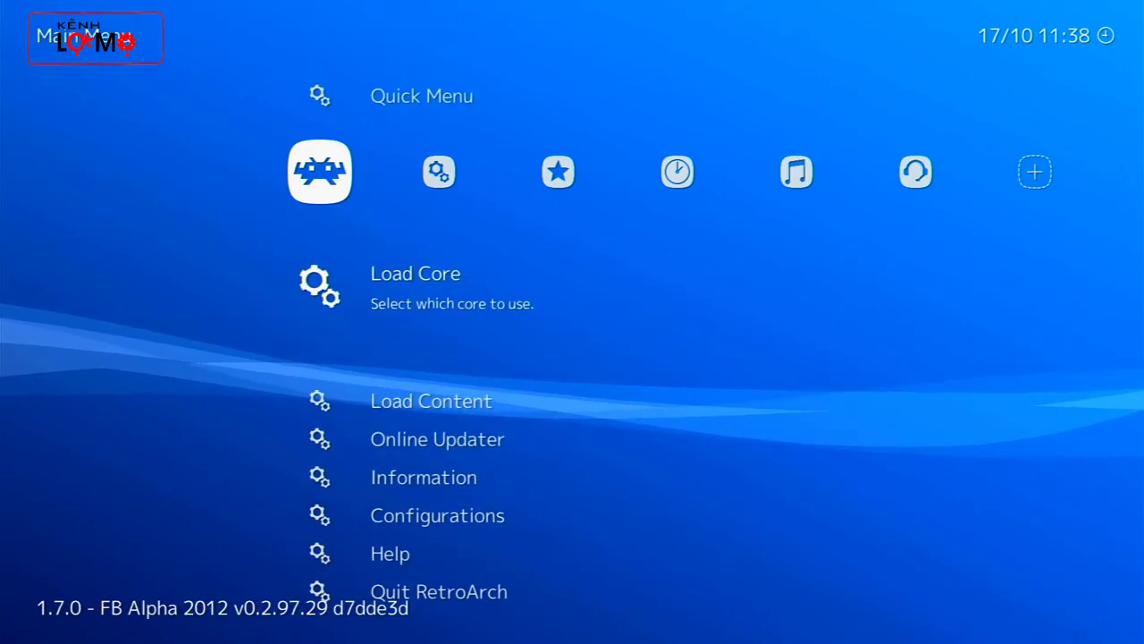
key(Up)
key(Down)
key(Down)
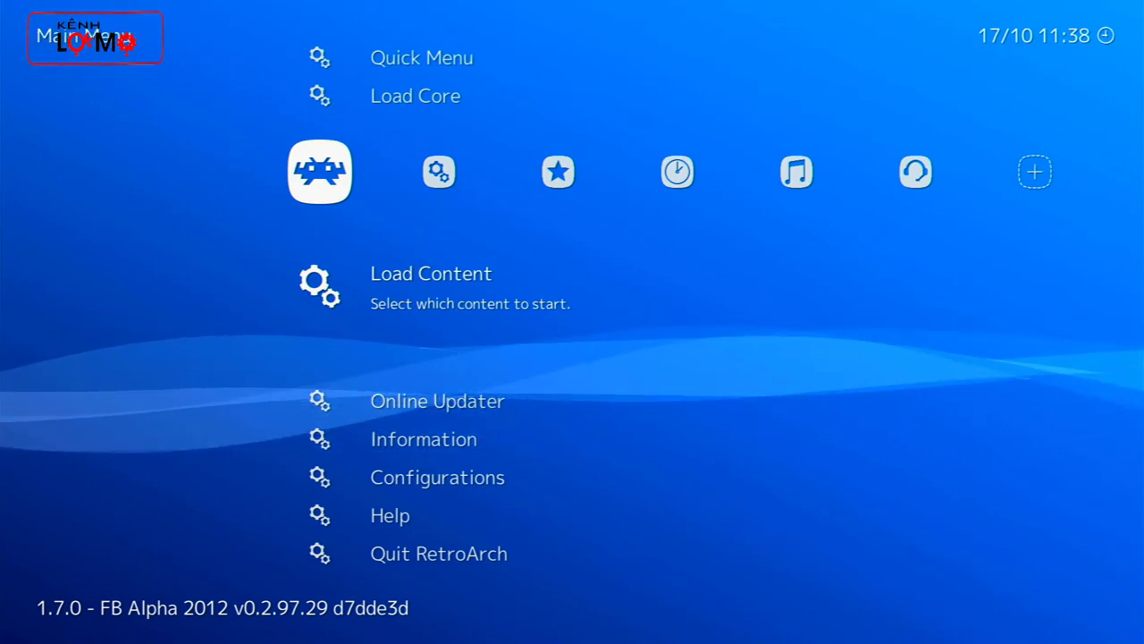
key(Up)
key(Down)
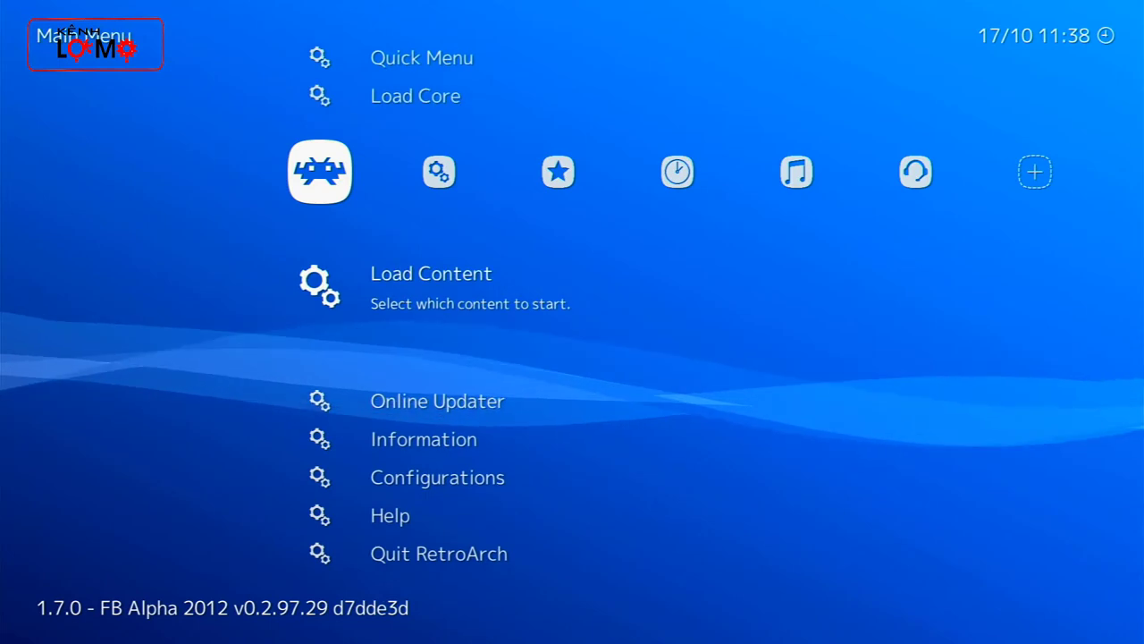
key(Return)
- Look through the storage locations offered for loading content, from the internal drives to the USB devices
key(Down)
key(Down)
key(Down)
key(Down)
key(Down)
key(Down)
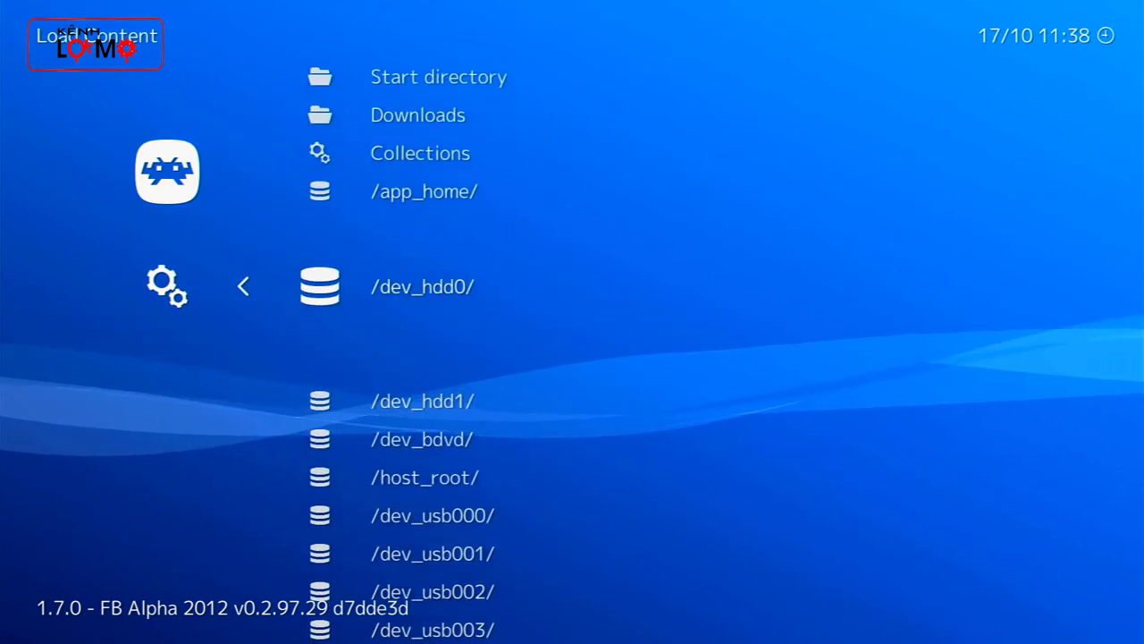
key(Down)
key(Down)
key(Down)
key(Down)
key(Down)
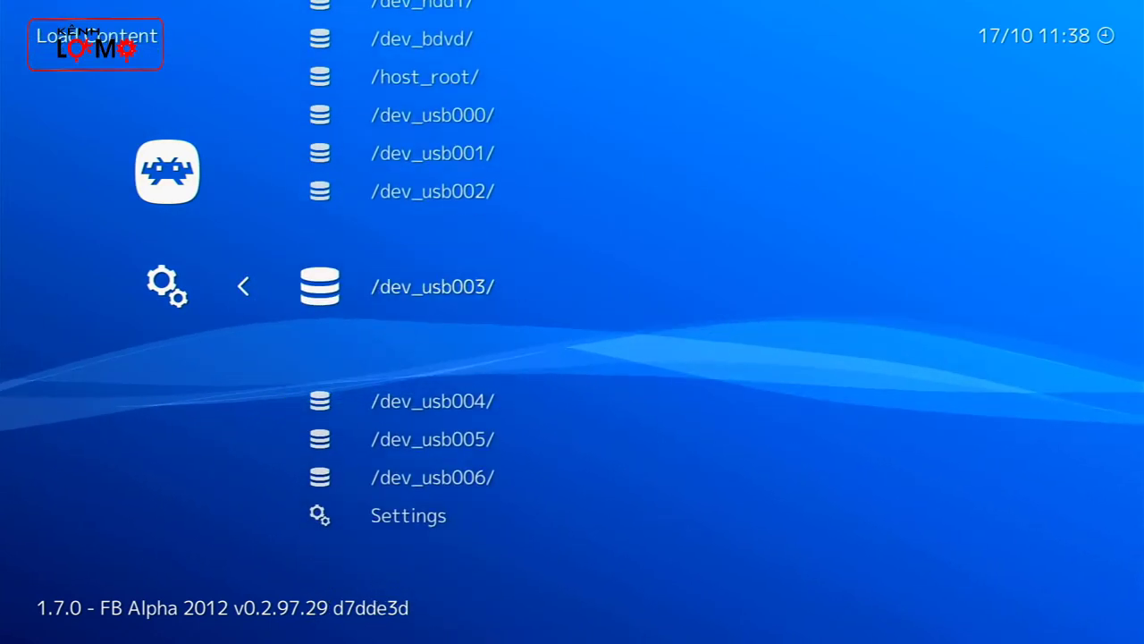
key(Up)
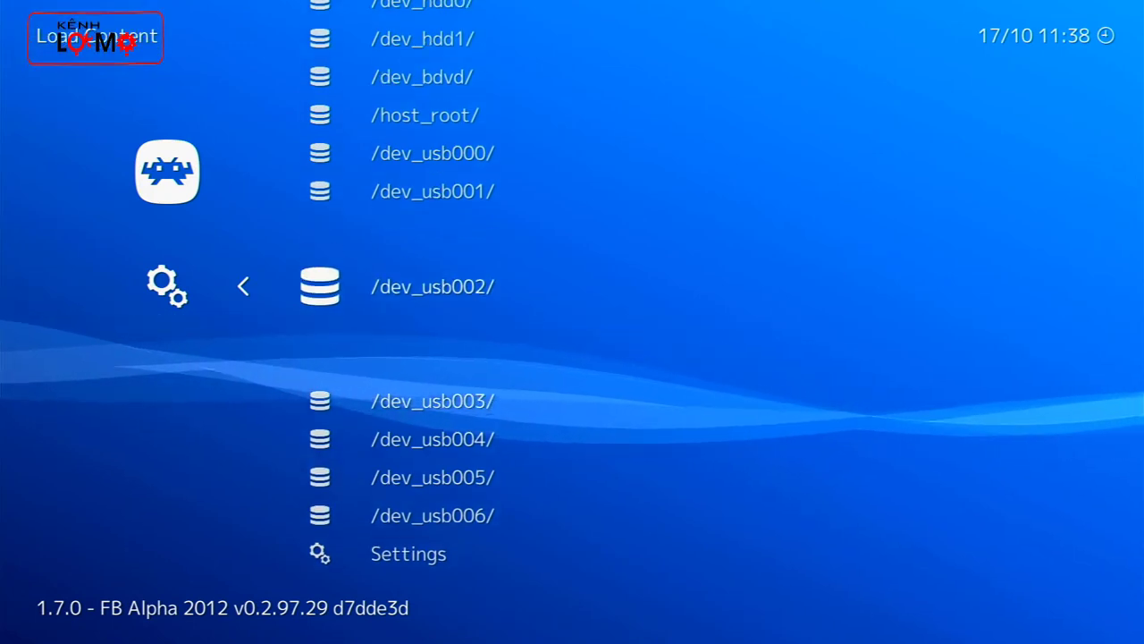
key(Up)
key(Up)
key(Up)
key(Up)
key(Up)
key(Up)
key(Up)
key(Up)
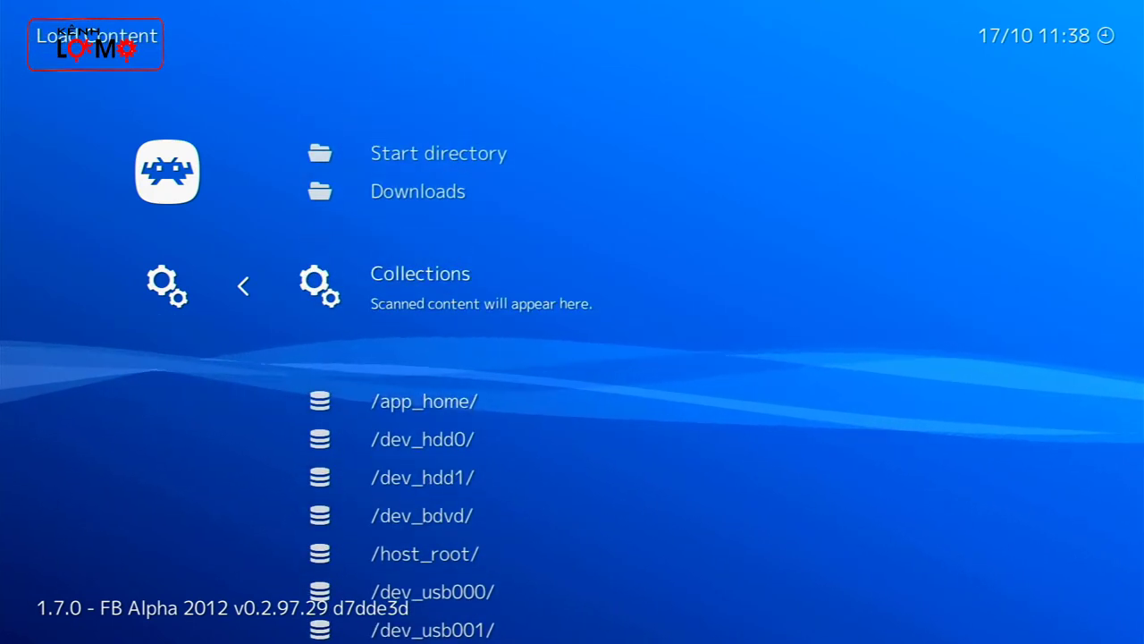
- Open the USB drive /dev_usb000/ as the content source
key(Down)
key(Down)
key(Down)
key(Down)
key(Down)
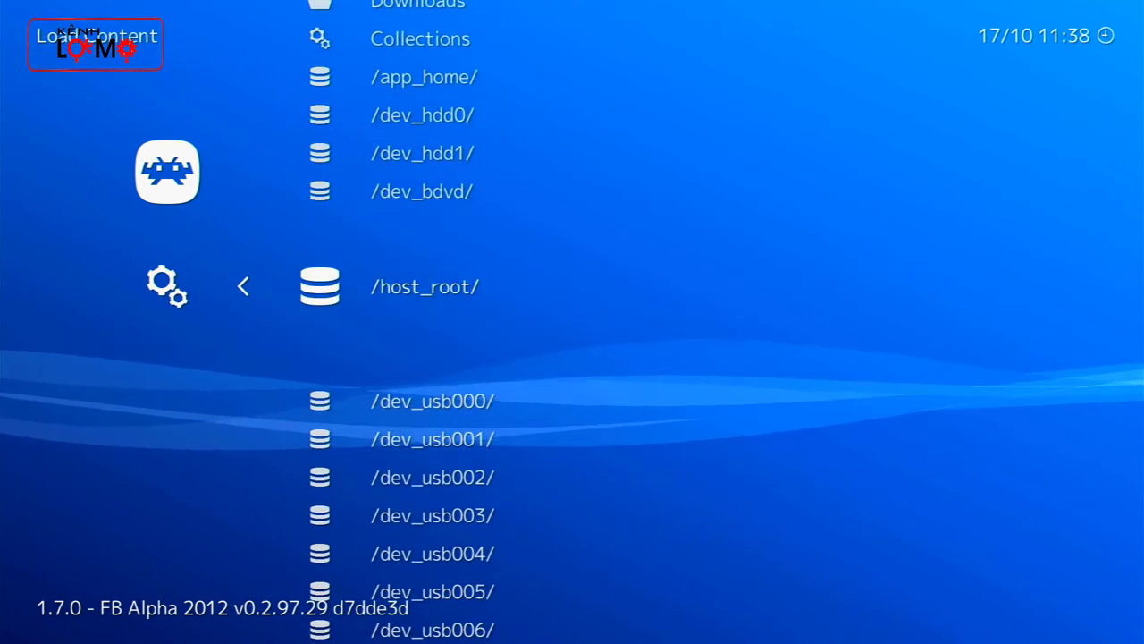
key(Down)
key(Down)
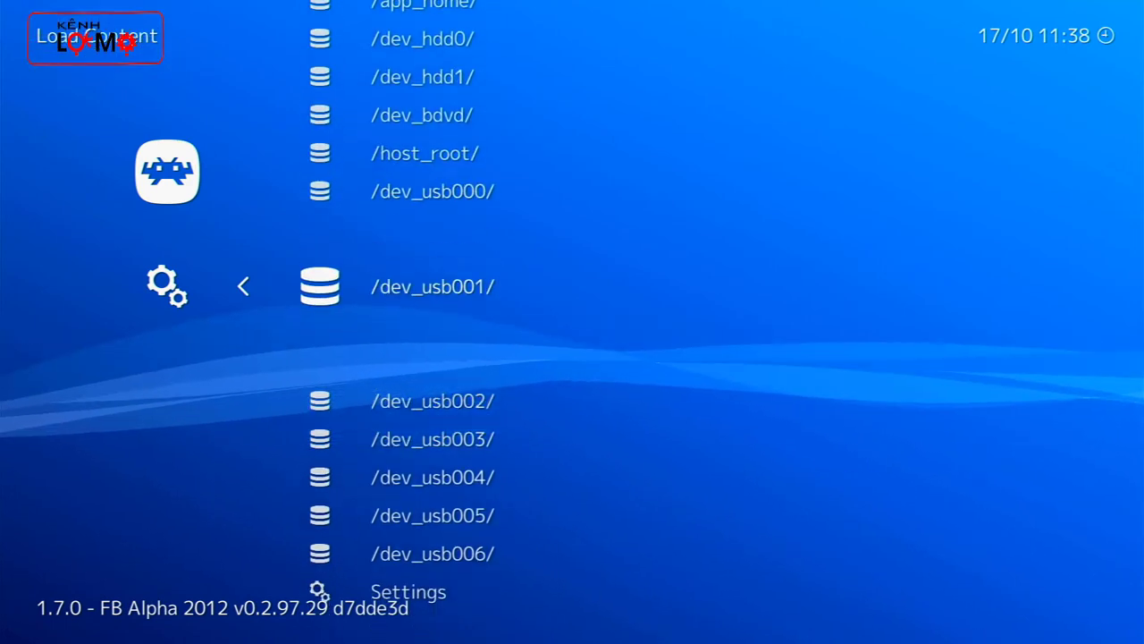
key(Up)
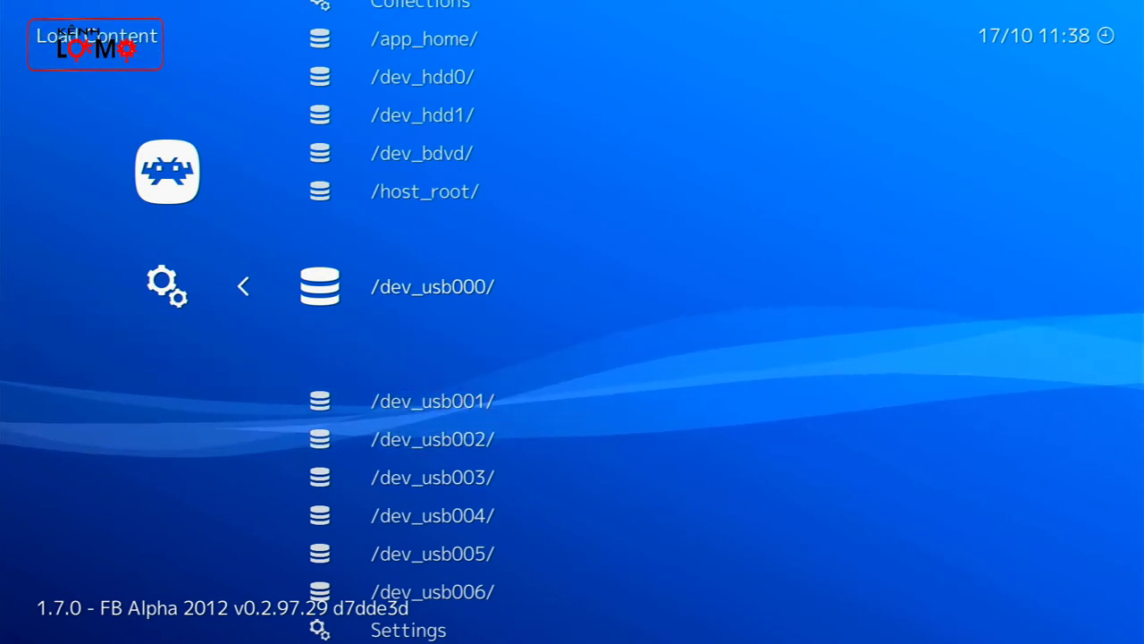
key(Return)
- Review the game folders on the USB drive and open NES-GAME
key(Down)
key(Down)
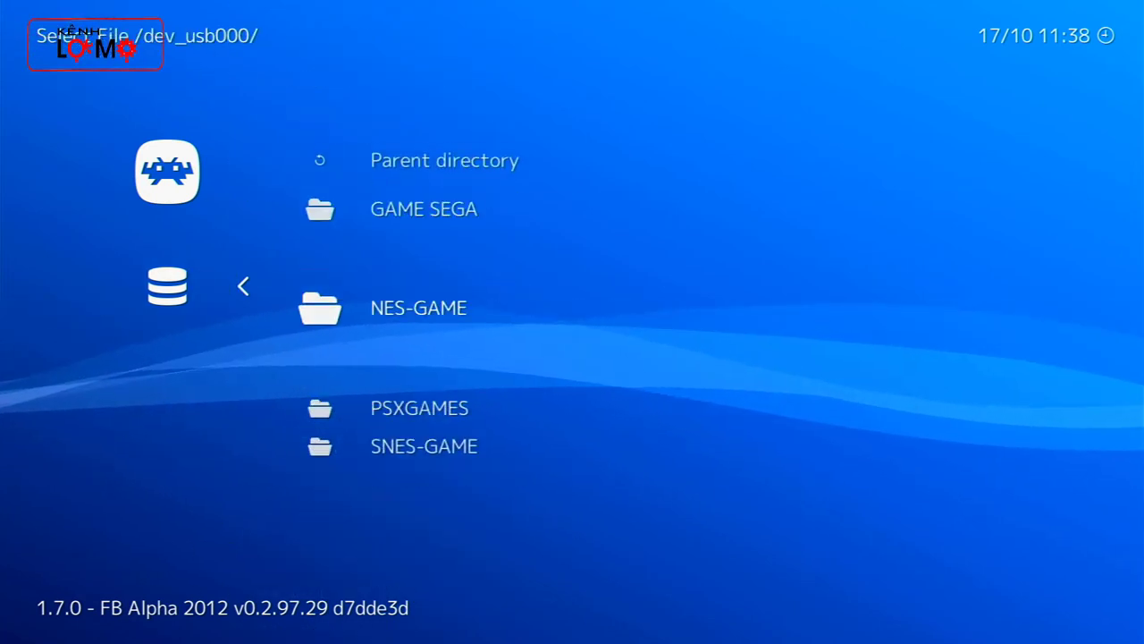
key(Up)
key(Down)
key(Up)
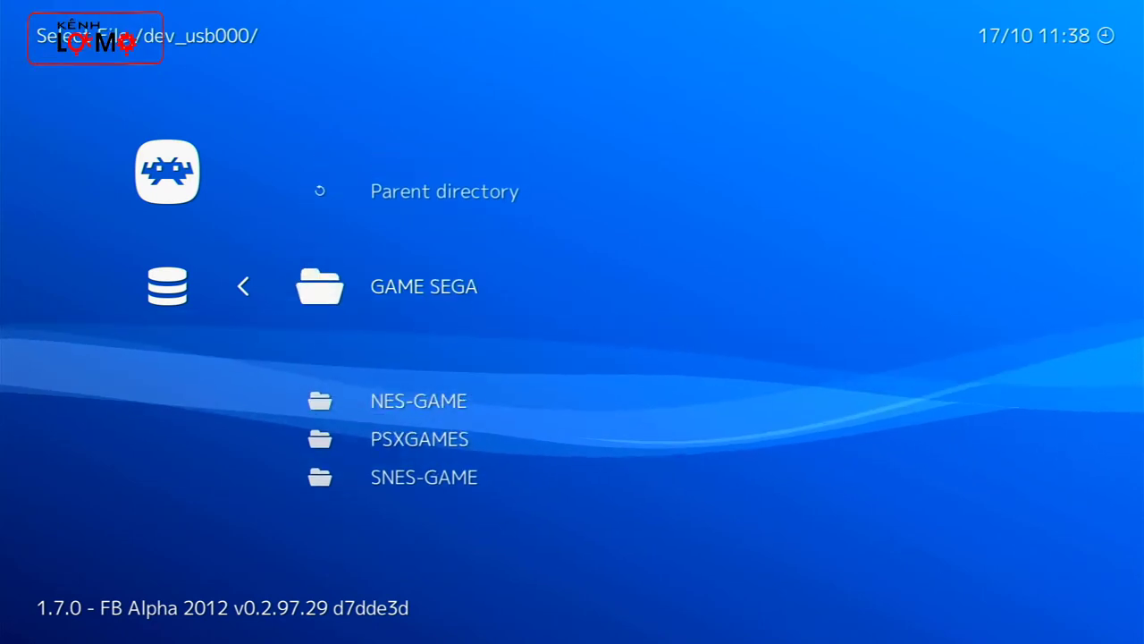
key(Down)
key(Down)
key(Down)
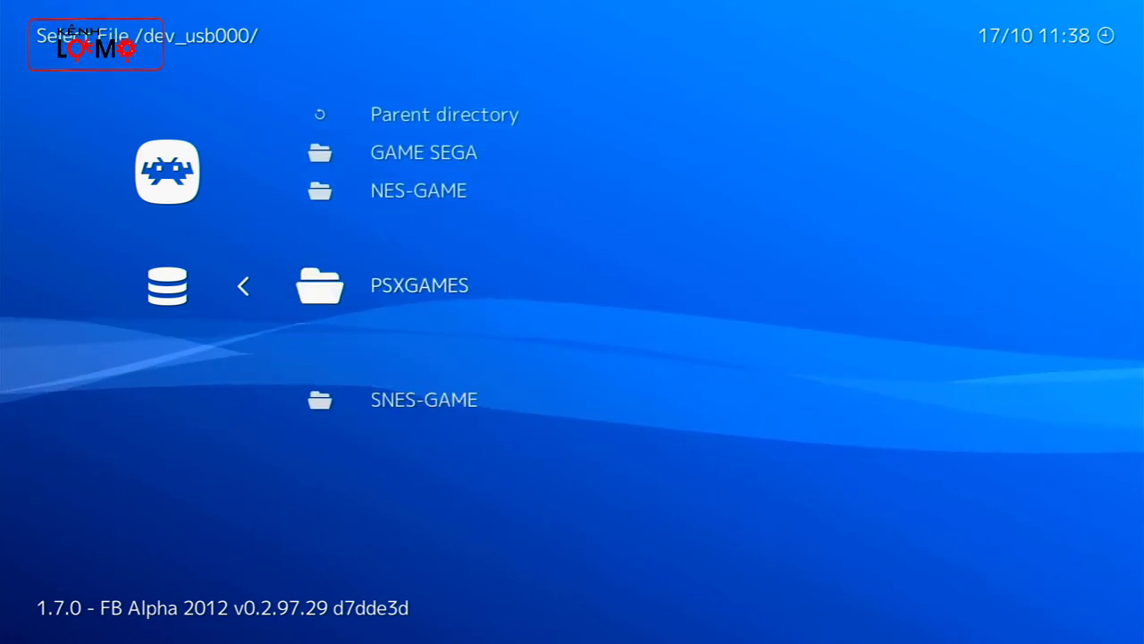
key(Up)
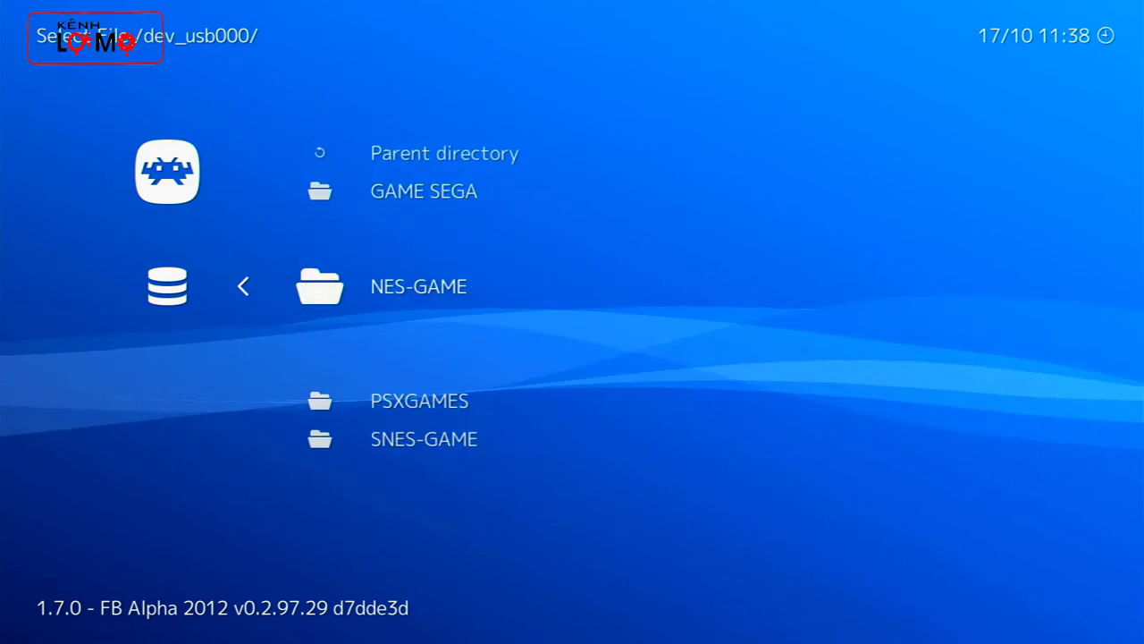
key(Return)
- Examine the first games listed in the NES-GAME folder and return to the start of the list
key(Down)
key(Down)
key(Down)
key(Down)
key(Down)
key(Down)
key(Down)
key(Down)
key(Down)
key(Down)
key(Down)
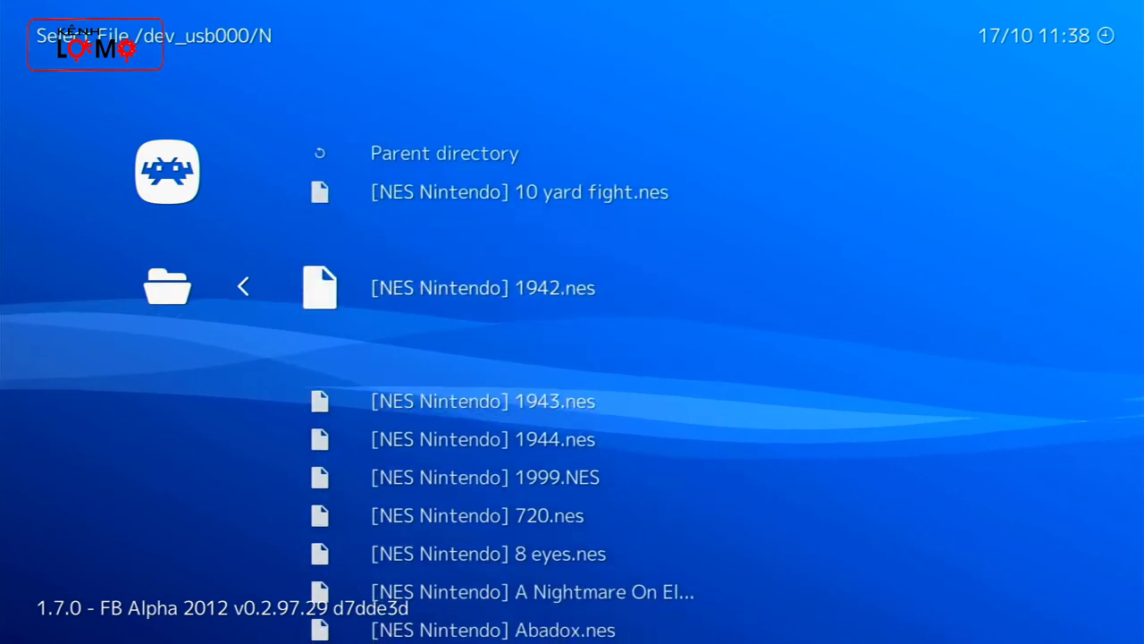
key(Up)
key(Up)
key(Up)
key(Up)
key(Up)
key(Up)
key(Up)
key(Up)
key(Up)
key(Up)
key(Up)
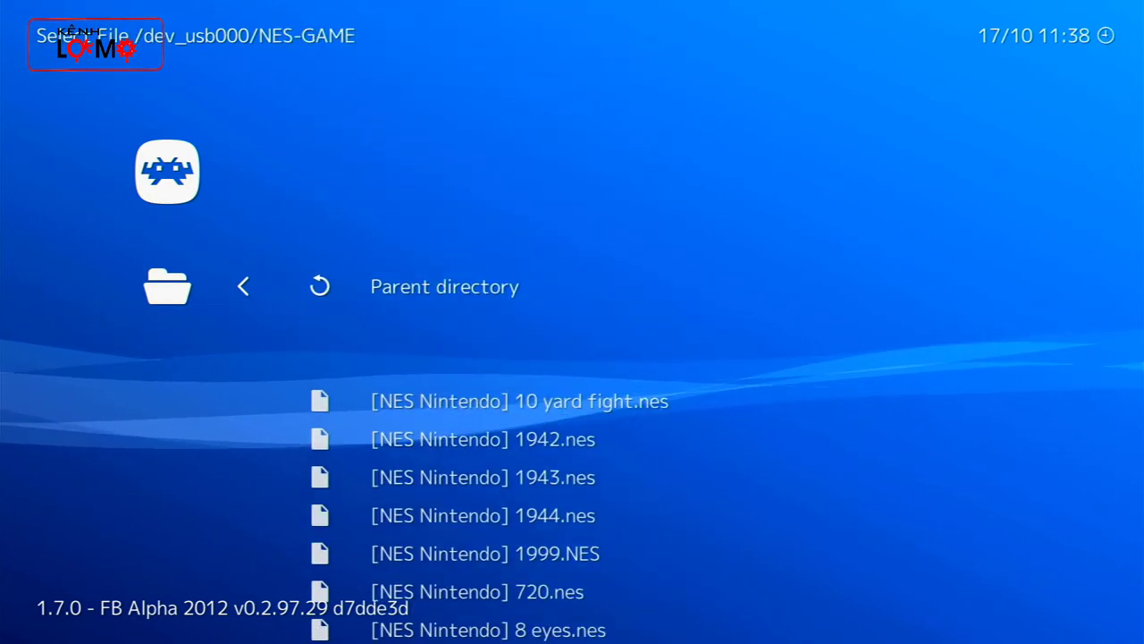
- Wrap around to the end of the NES game list and search backwards to the titles starting with S
key(Up)
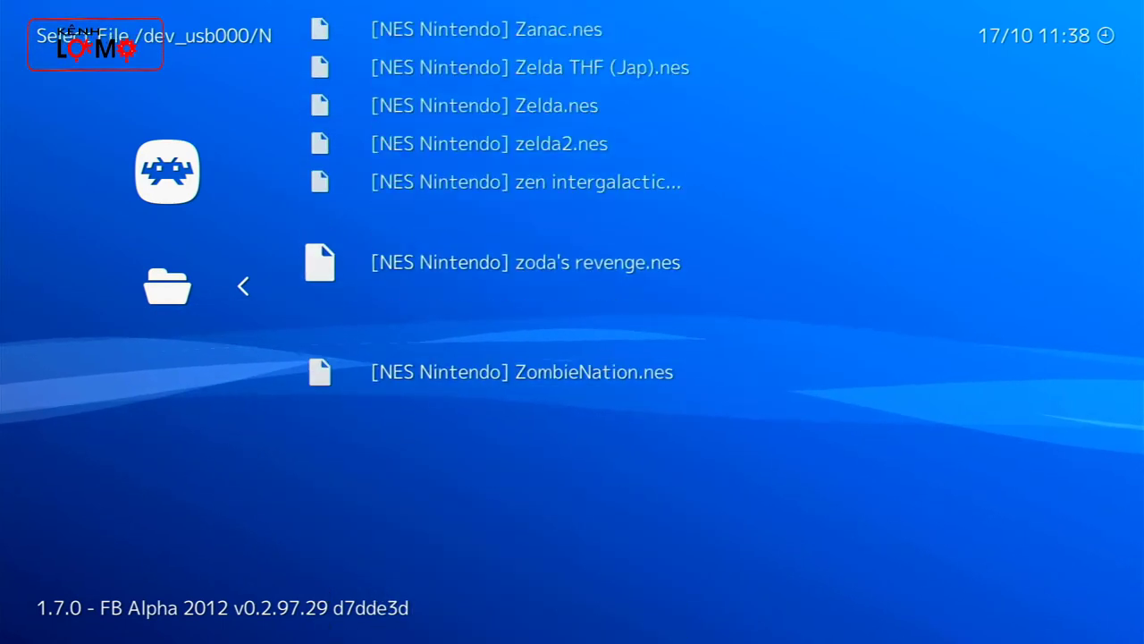
key(Up)
key(Up)
key(Up)
key(Up)
key(Up)
key(Up)
key(Up)
key(Up)
key(Up)
key(Up)
key(Up)
key(Up)
key(Up)
key(Up)
key(Up)
key(Up)
key(Up)
key(Up)
key(Up)
key(Up)
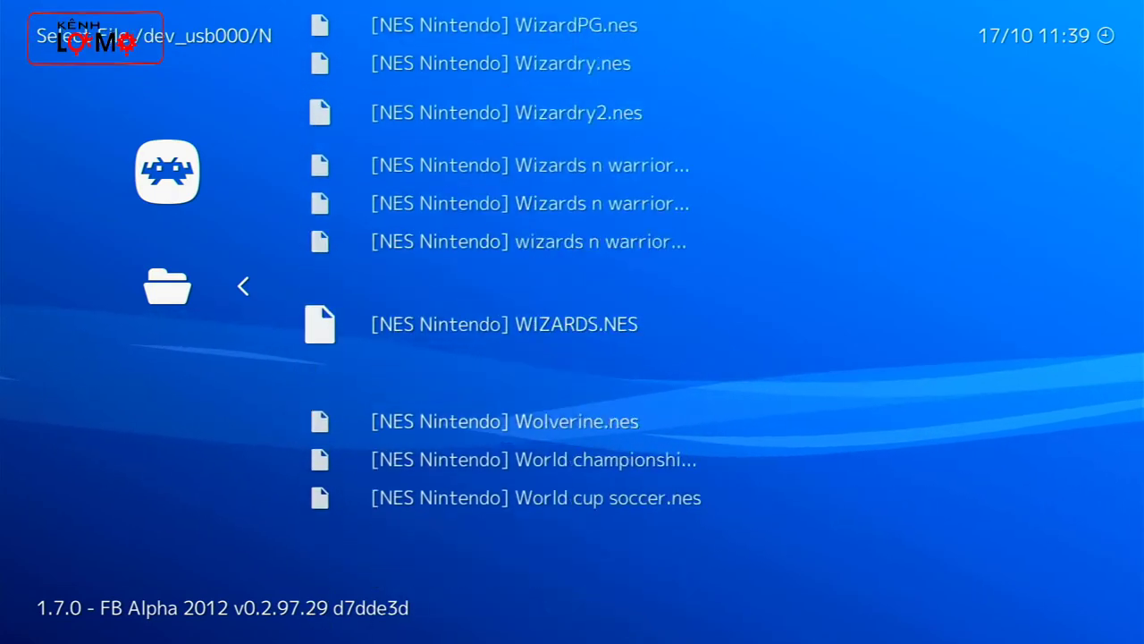
key(Up)
key(Up)
key(Up)
key(Up)
key(Up)
key(Up)
key(Up)
key(Up)
key(Up)
key(Up)
key(Up)
key(Up)
key(Up)
key(Up)
key(Up)
key(Up)
key(Up)
key(Up)
key(Up)
key(Up)
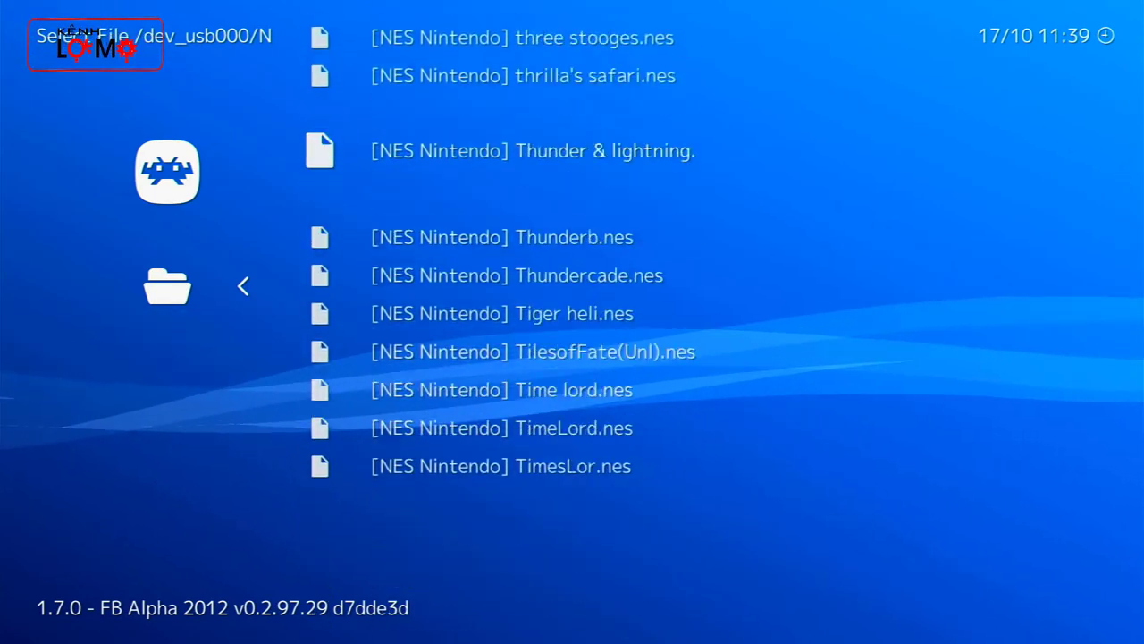
key(Up)
key(Up)
key(Up)
key(Up)
key(Up)
key(Up)
key(Up)
key(Up)
key(Up)
key(Up)
key(Up)
key(Up)
key(Up)
key(Up)
key(Up)
key(Up)
key(Up)
key(Up)
key(Up)
key(Up)
- Search forward through the S titles in the NES-GAME list to the games starting with Super
key(Down)
key(Down)
key(Down)
key(Down)
key(Down)
key(Down)
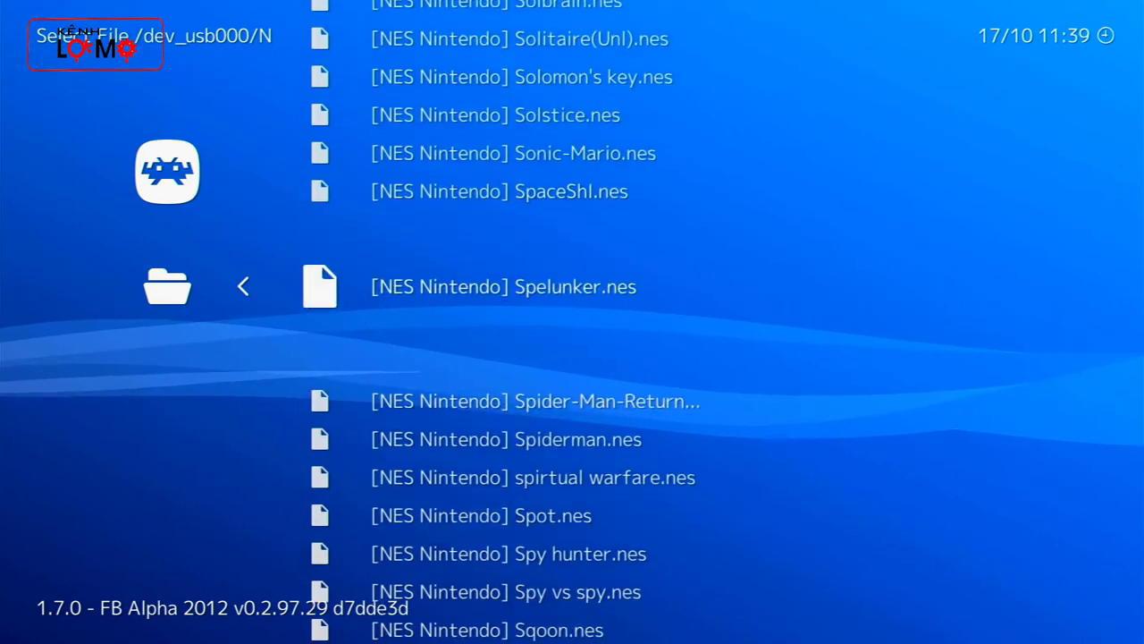
key(Down)
key(Down)
key(Down)
key(Down)
key(Down)
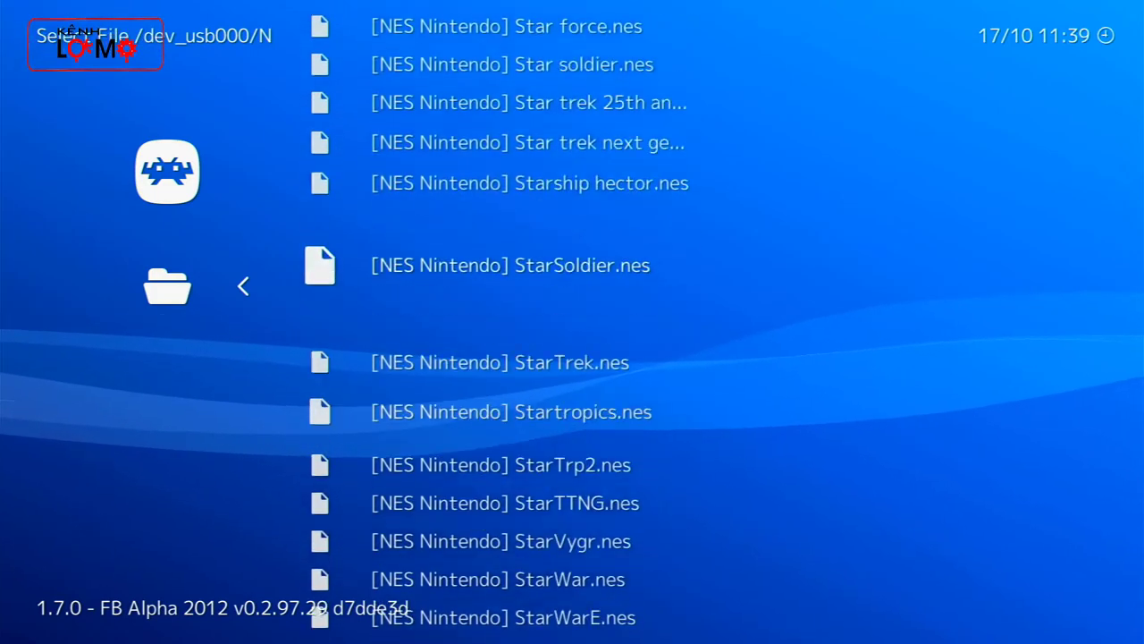
key(Down)
key(Down)
key(Down)
key(Down)
key(Down)
key(Down)
key(Down)
key(Down)
key(Down)
key(Down)
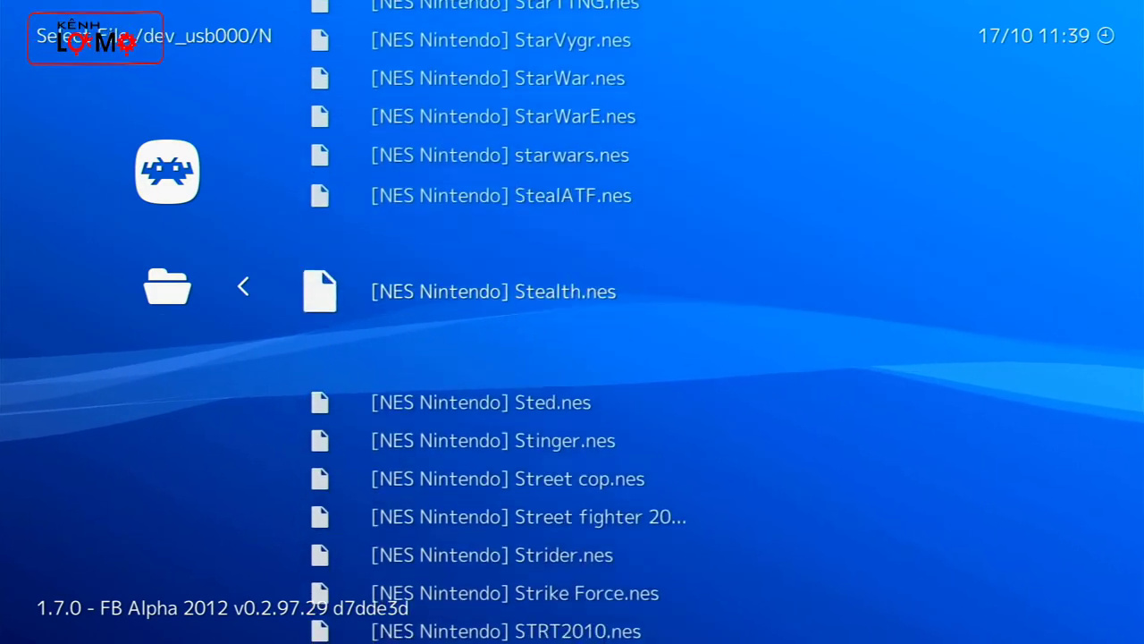
key(Down)
key(Down)
key(Down)
key(Down)
key(Down)
key(Down)
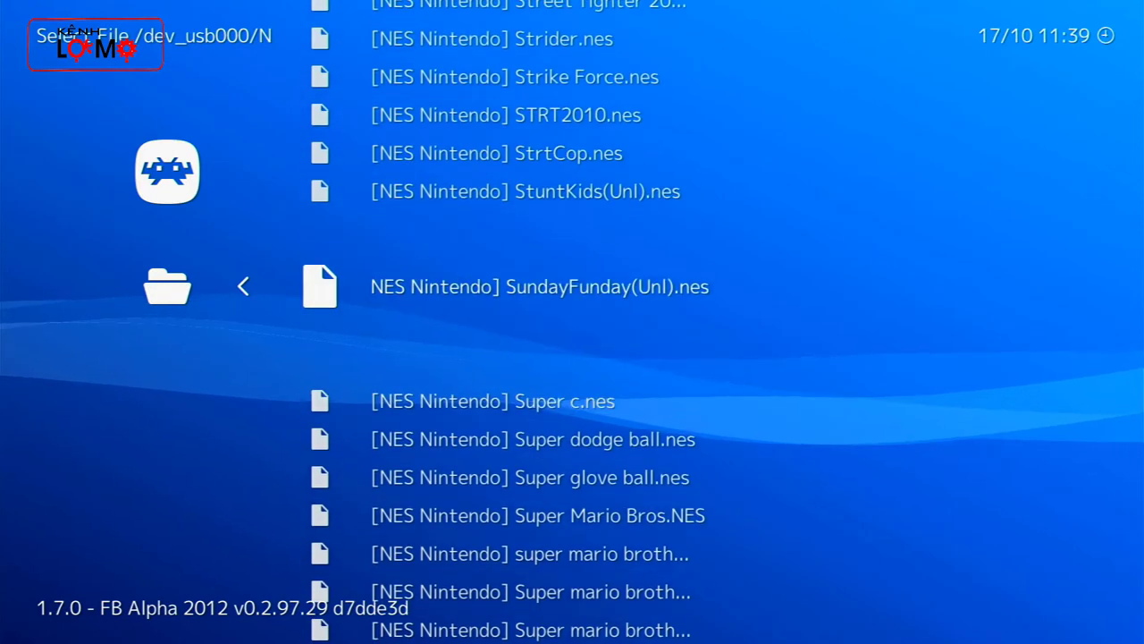
- Find the SuperMarioBros-Du... game among the Super titles and open it
key(Down)
key(Down)
key(Down)
key(Down)
key(Down)
key(Down)
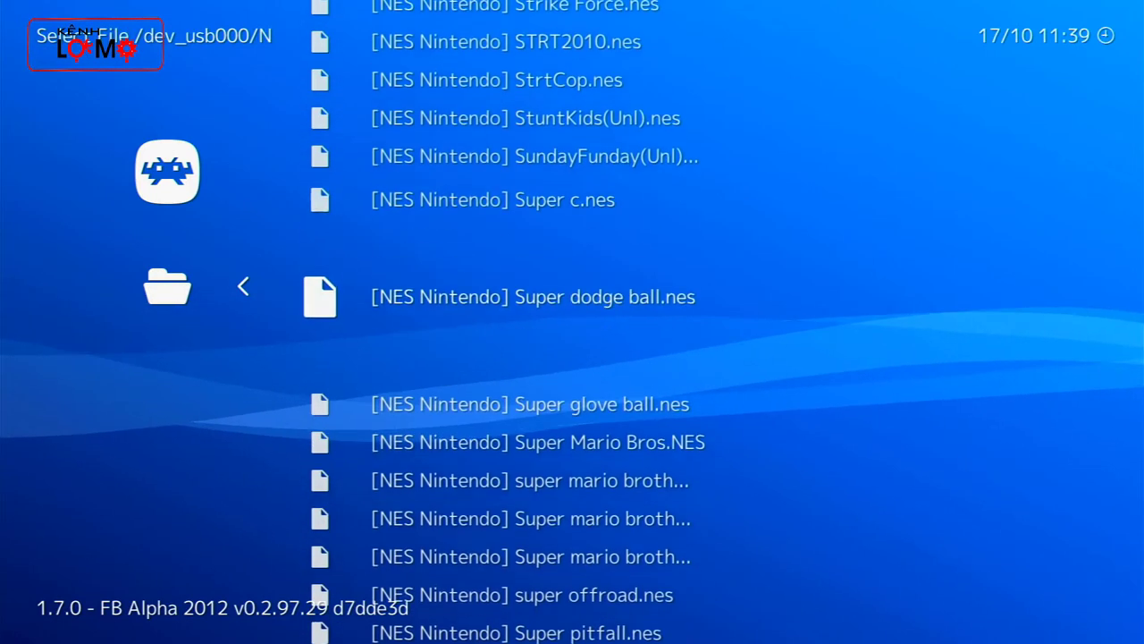
key(Down)
key(Down)
key(Down)
key(Down)
key(Down)
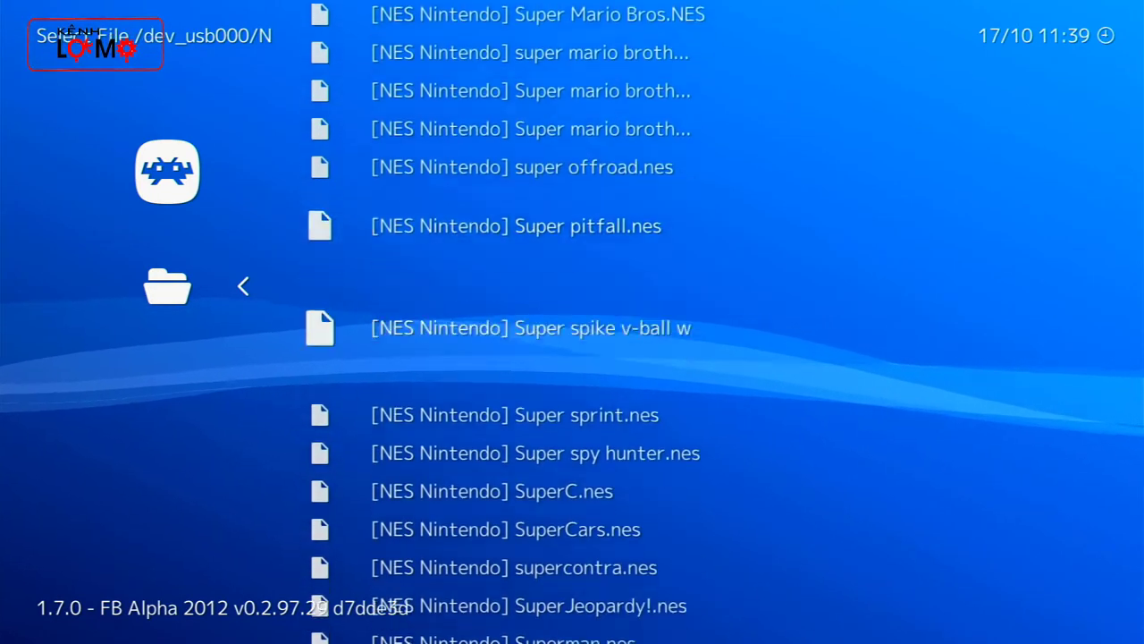
key(Down)
key(Down)
key(Down)
key(Down)
key(Down)
key(Down)
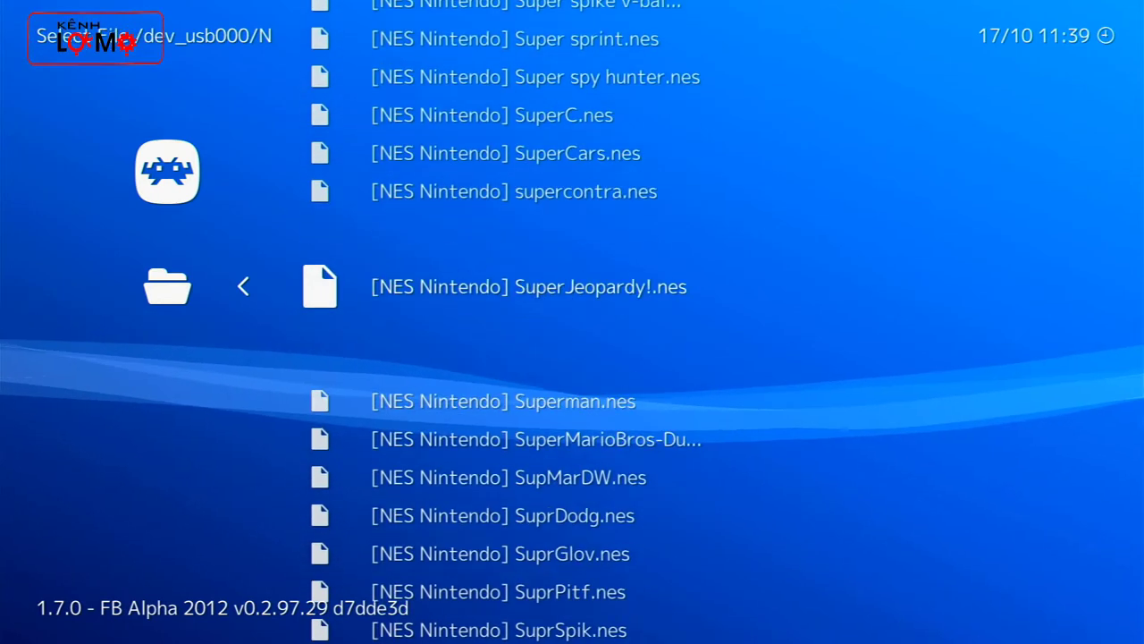
key(Down)
key(Down)
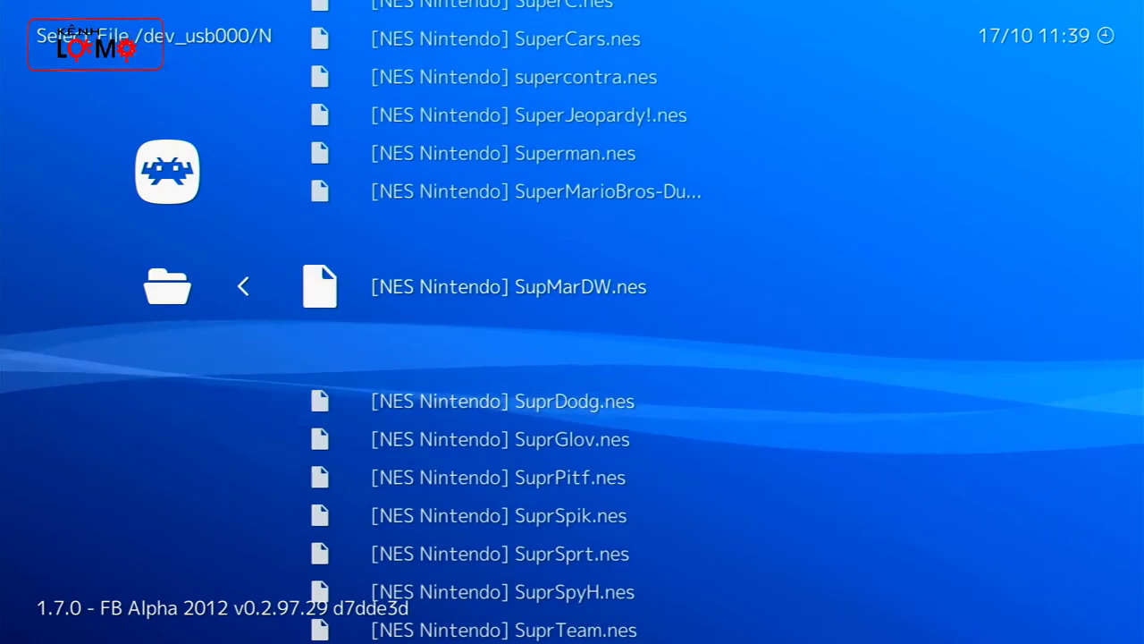
key(Up)
key(Return)
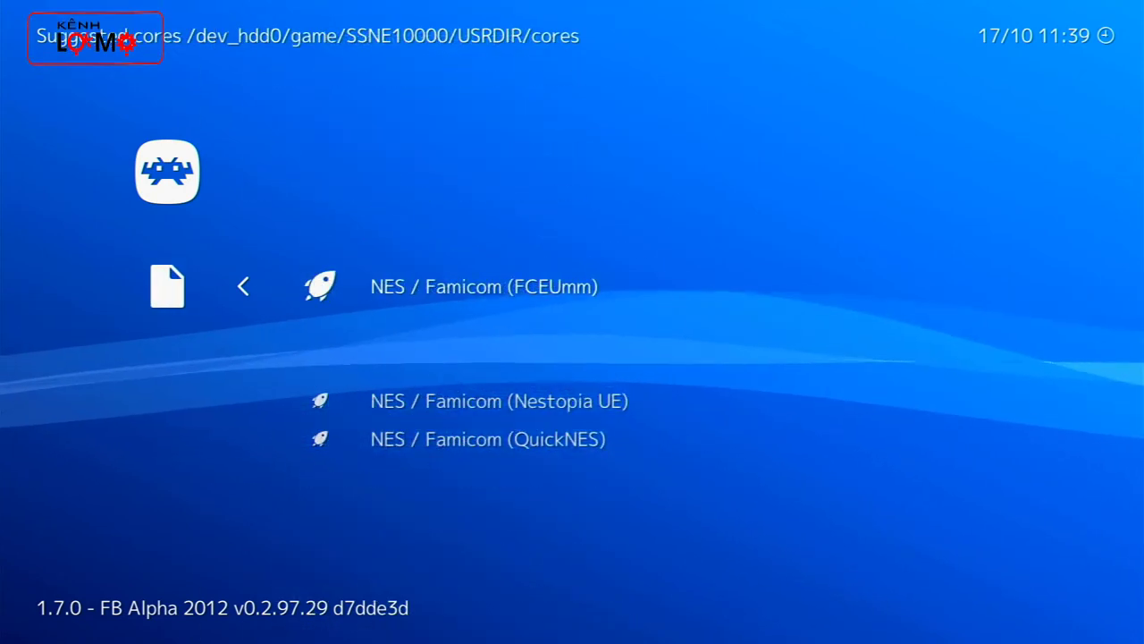
- Launch the selected game with the NES / Famicom (QuickNES) core
key(Down)
key(Down)
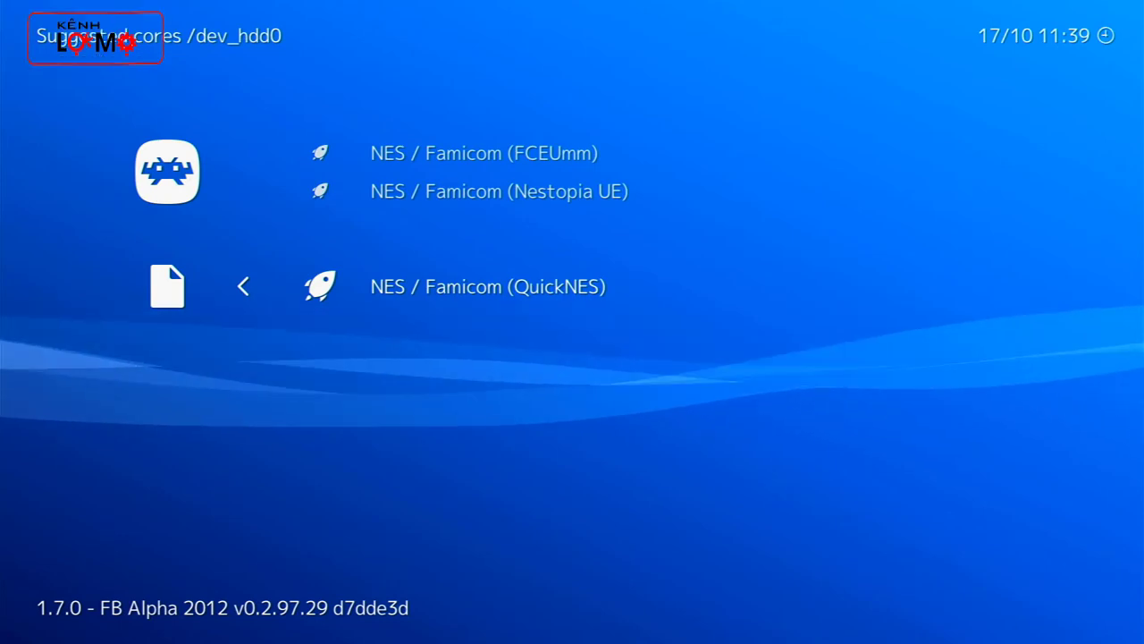
key(Return)
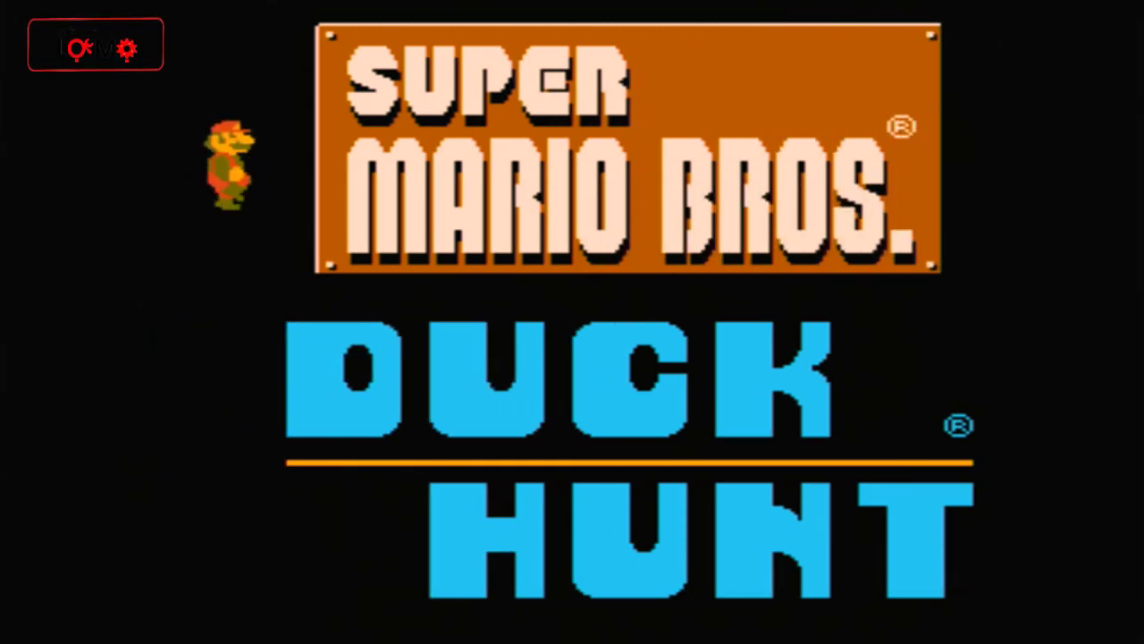
- Choose Super Mario Bros. on the game's title screen and start a 1 PLAYER GAME
key(Return)
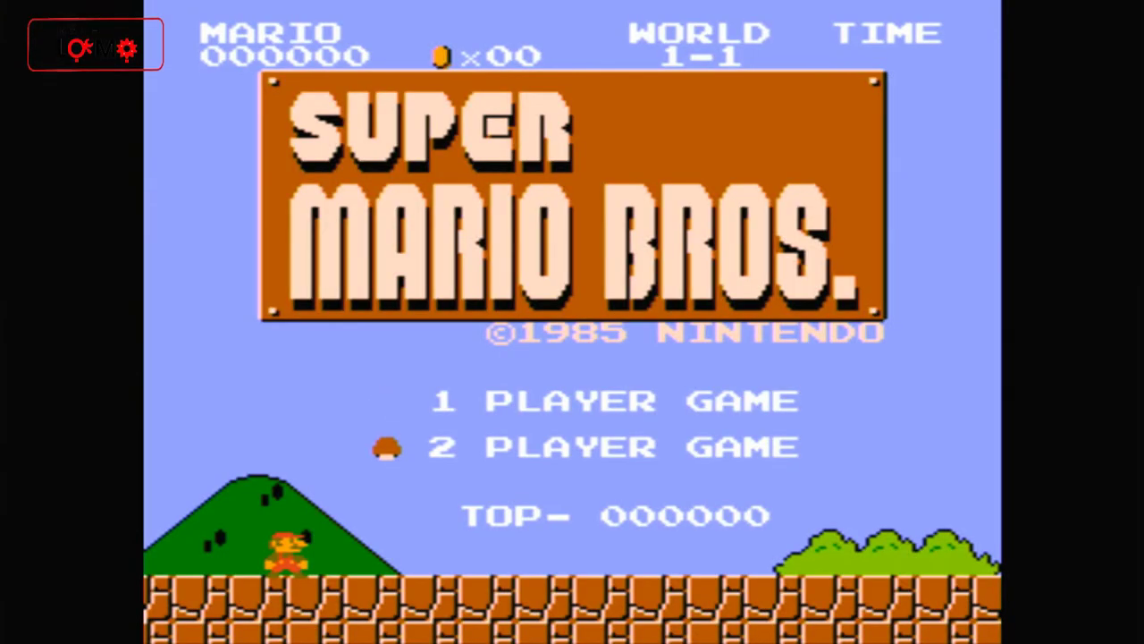
key(s)
key(s)
key(s)
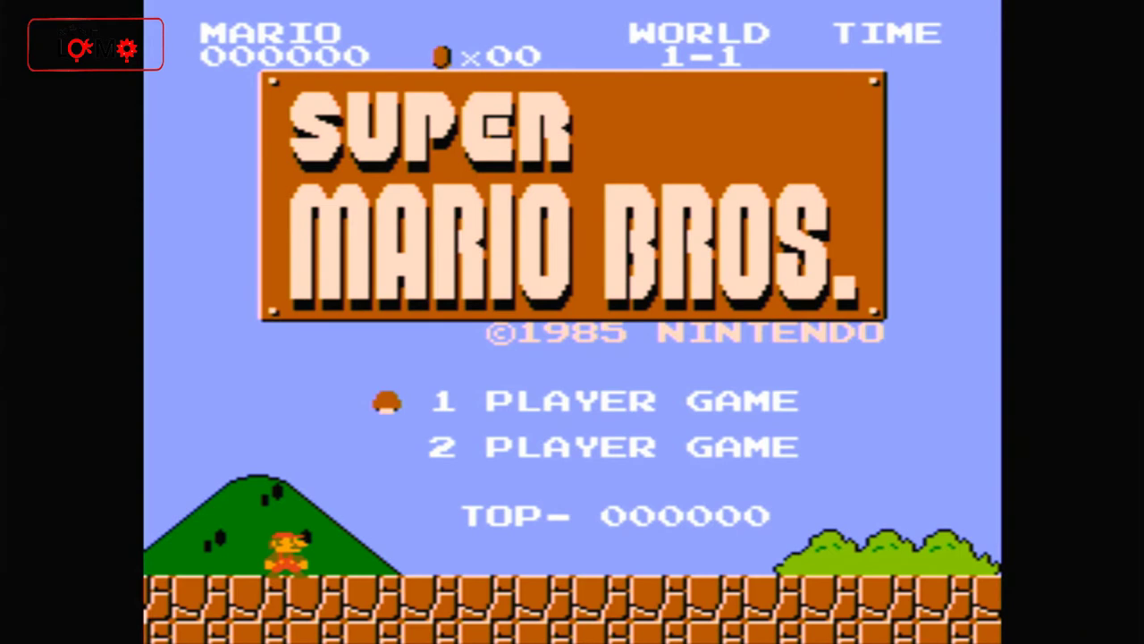
key(Return)
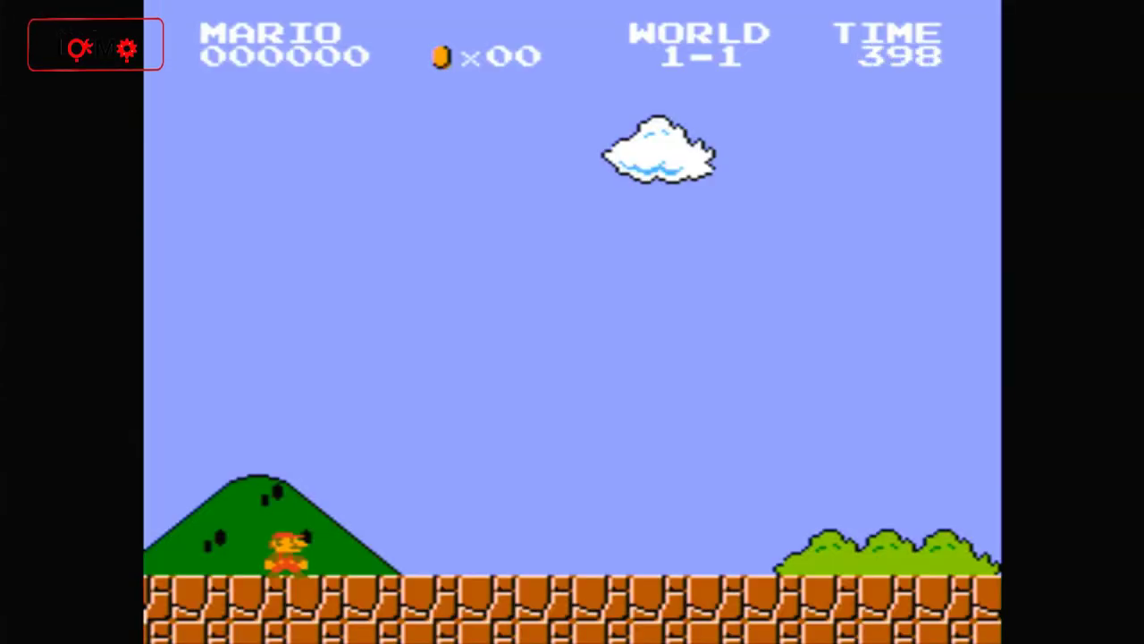
key(Right)
key(f)
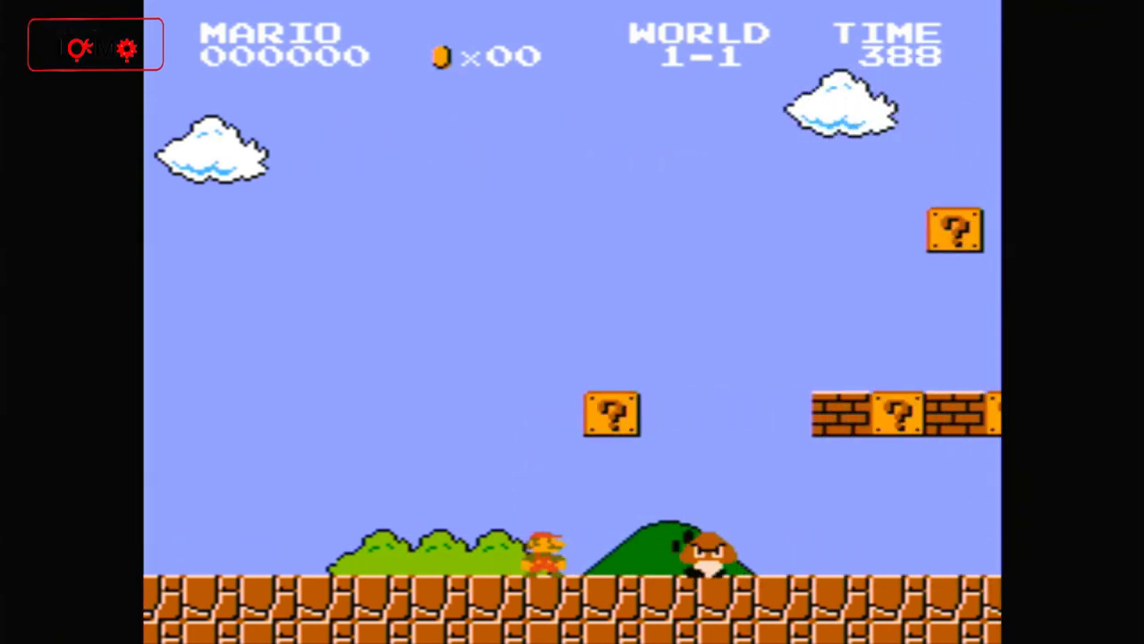
key(f)
key(Left)
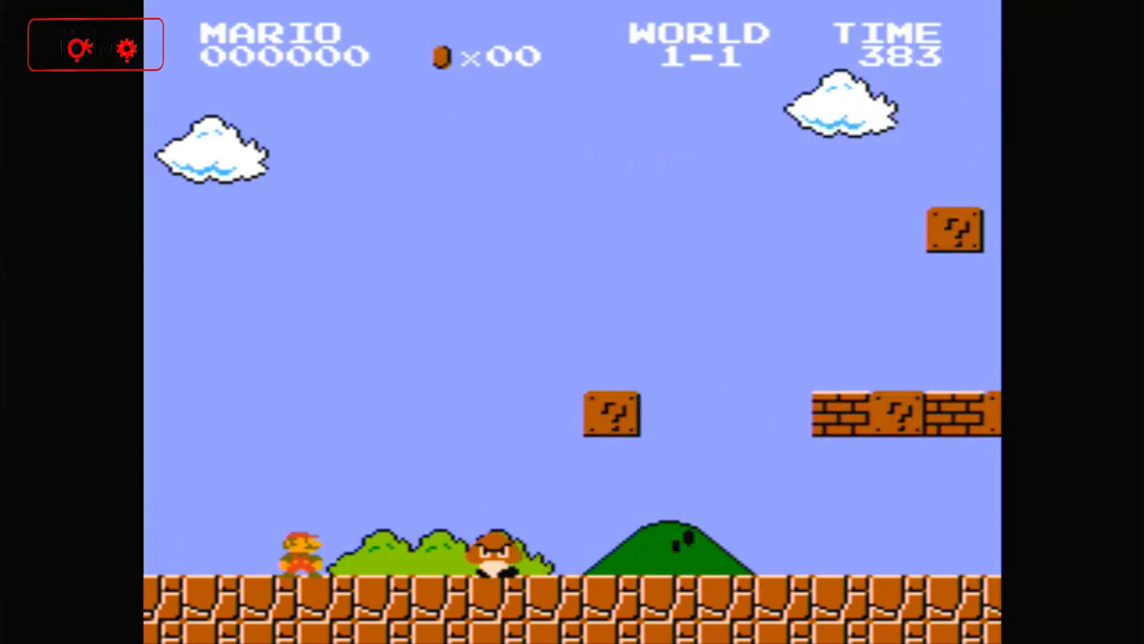
key(Right)
key(f)
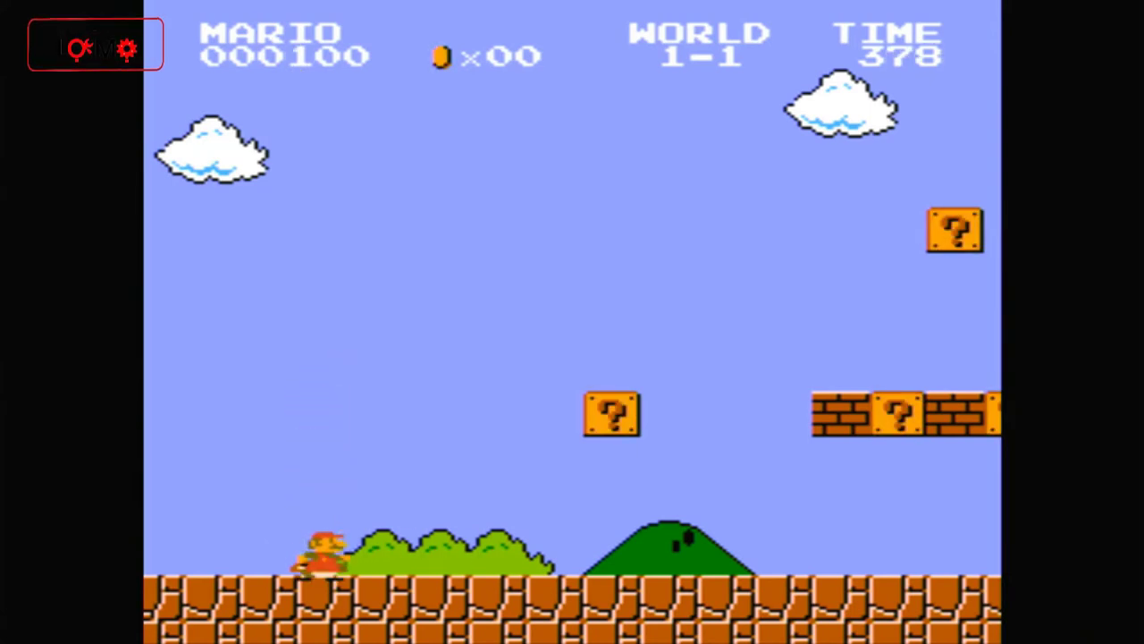
key(Right)
key(f)
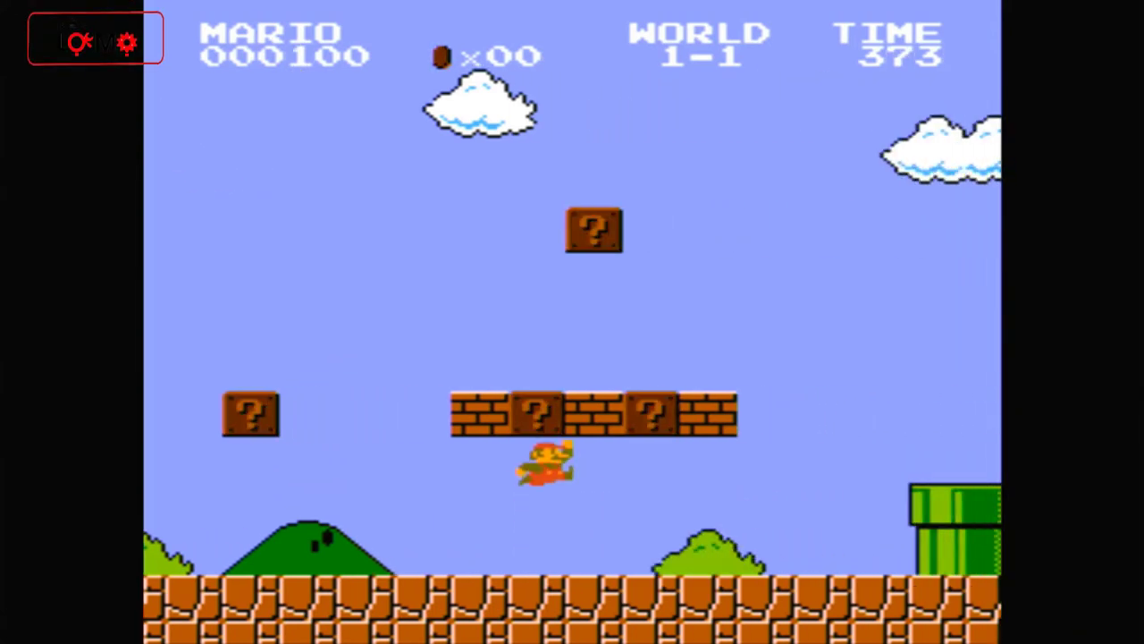
key(Right)
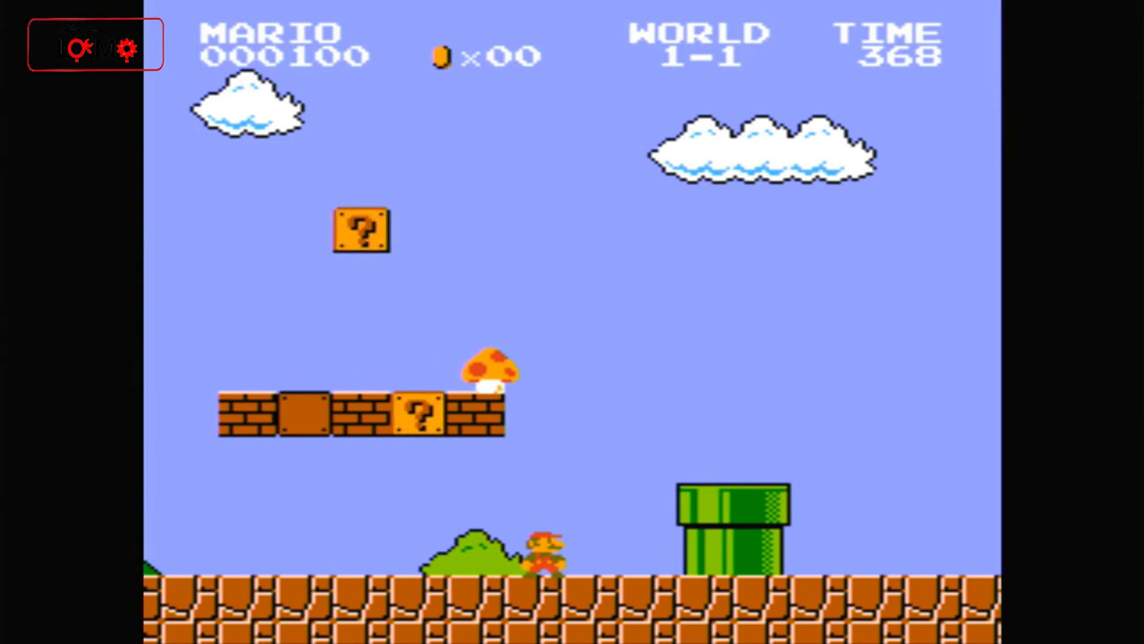
key(f)
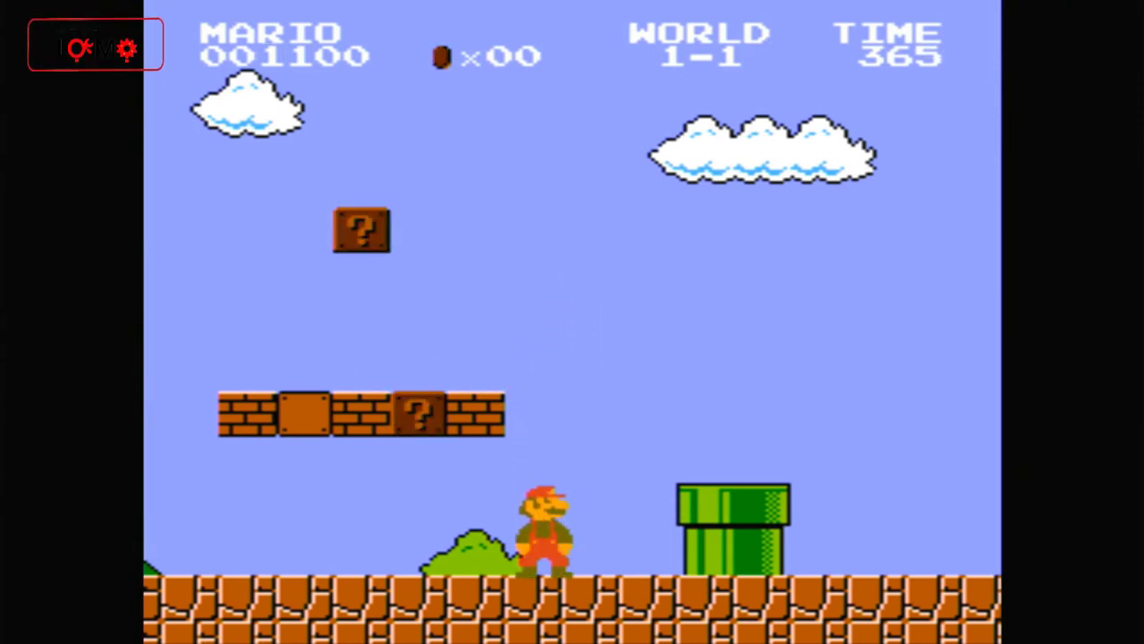
key(Right)
key(f)
key(Right)
key(f)
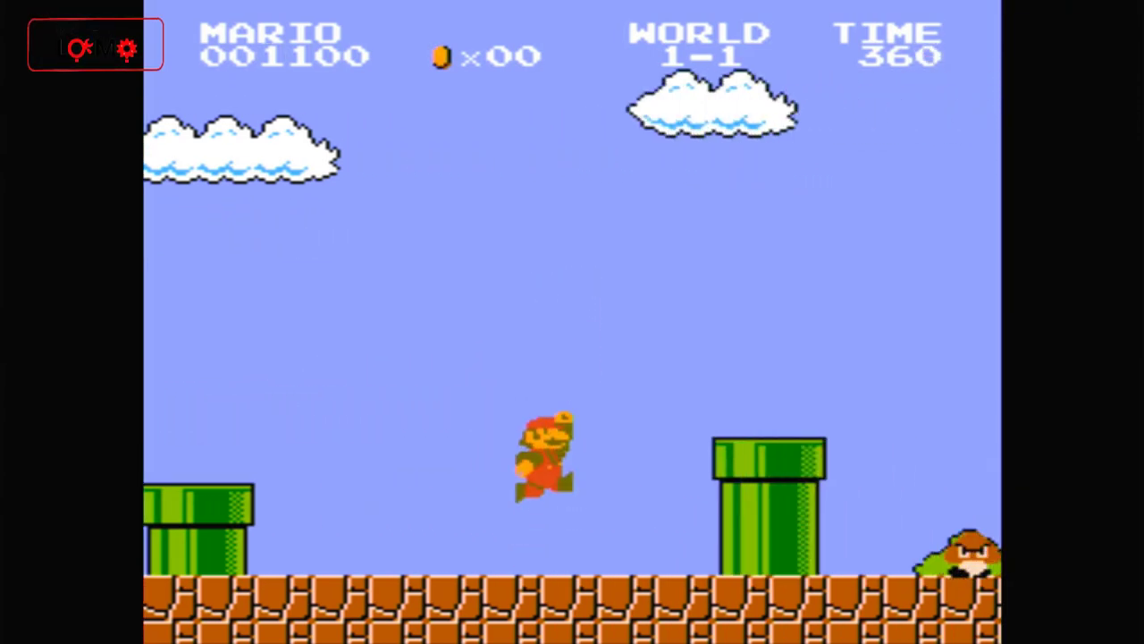
key(Right)
key(f)
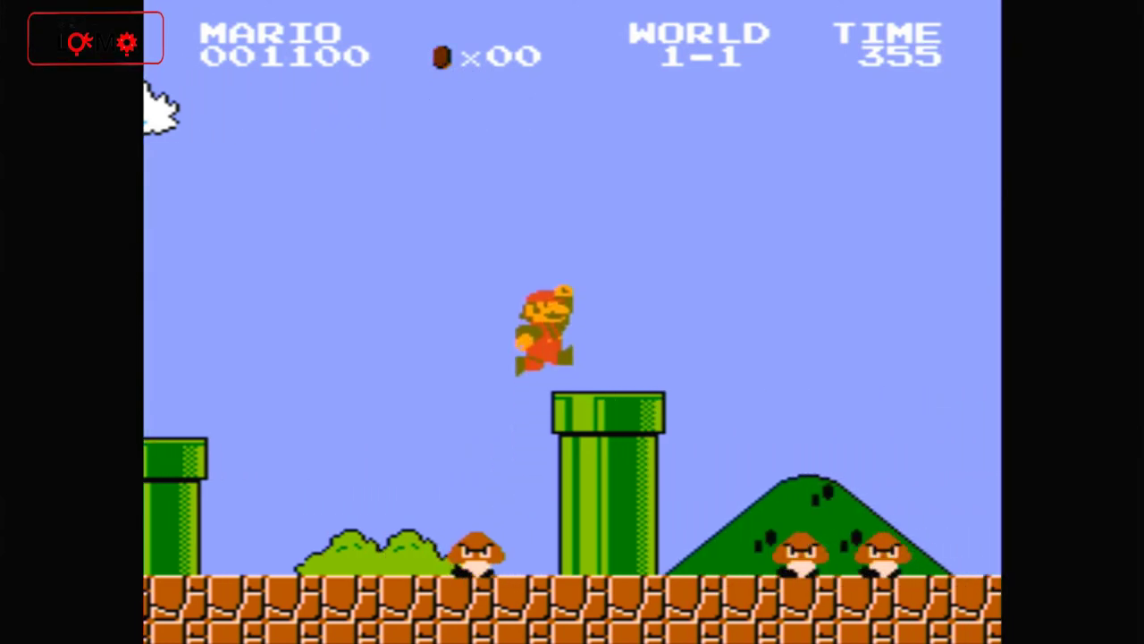
key(Right)
key(f)
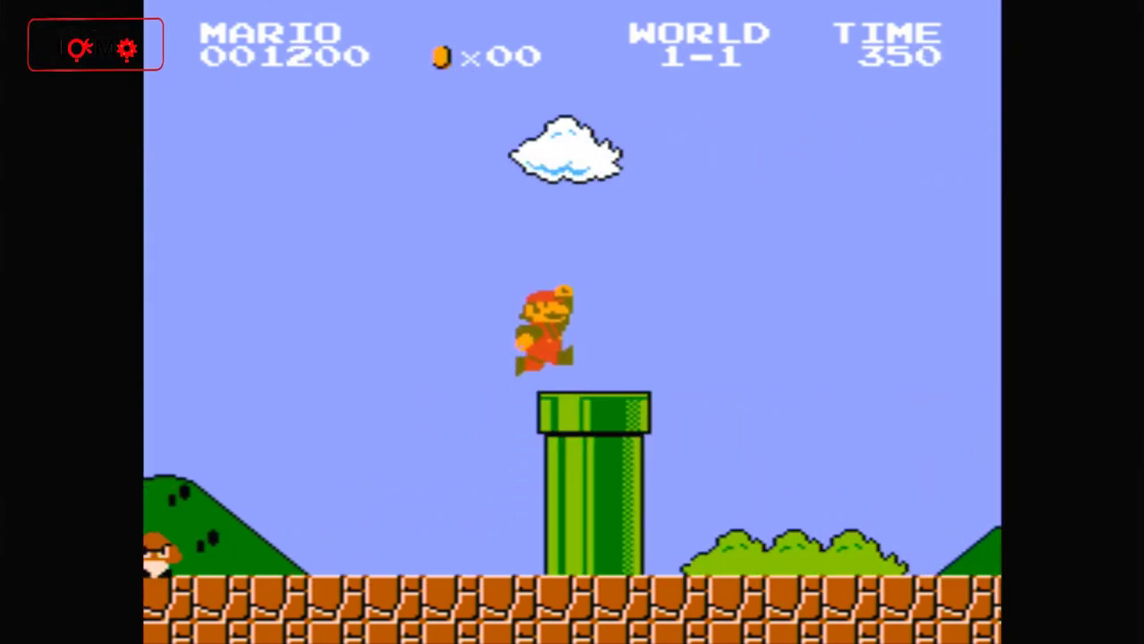
key(Right)
key(f)
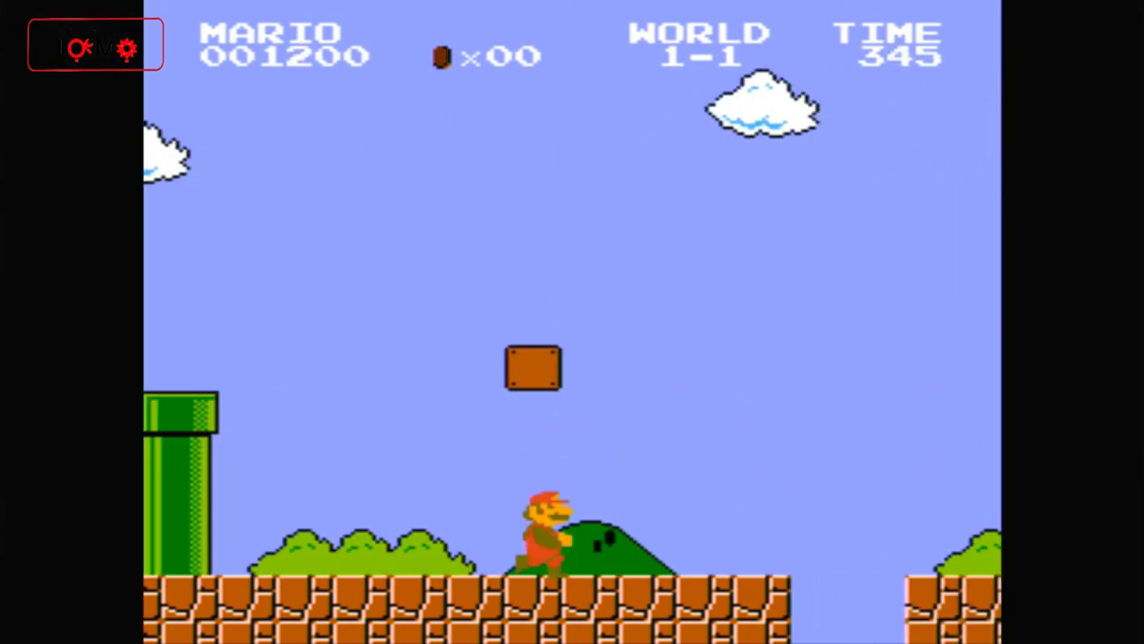
key(f)
key(Left)
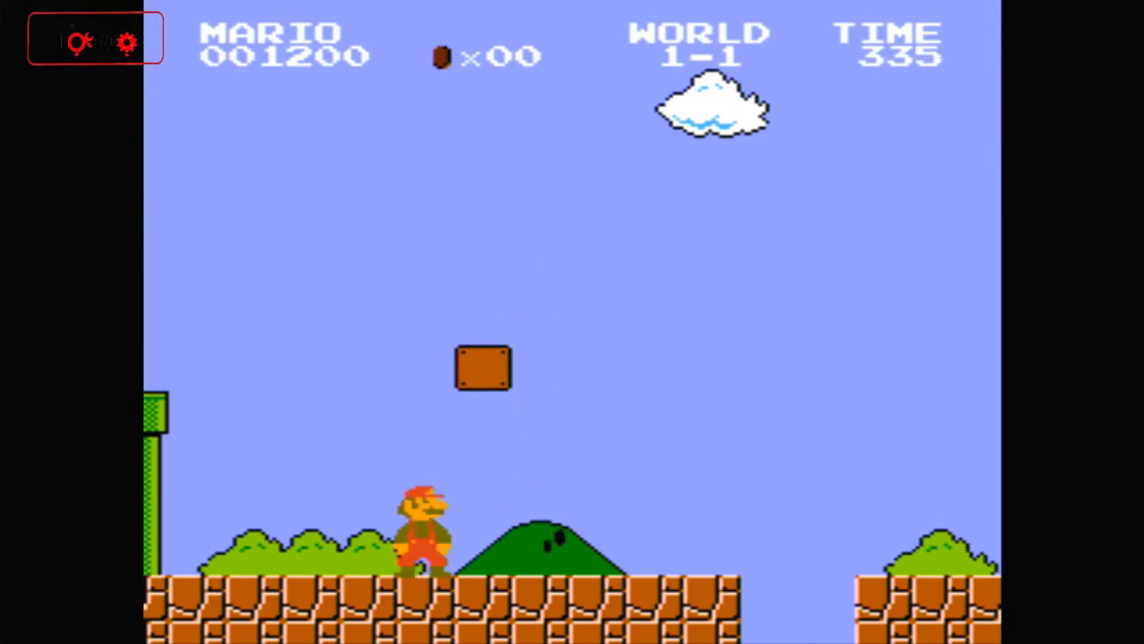
- Close the running game's content from the Quick Menu and return to the Main Menu
key(Escape)
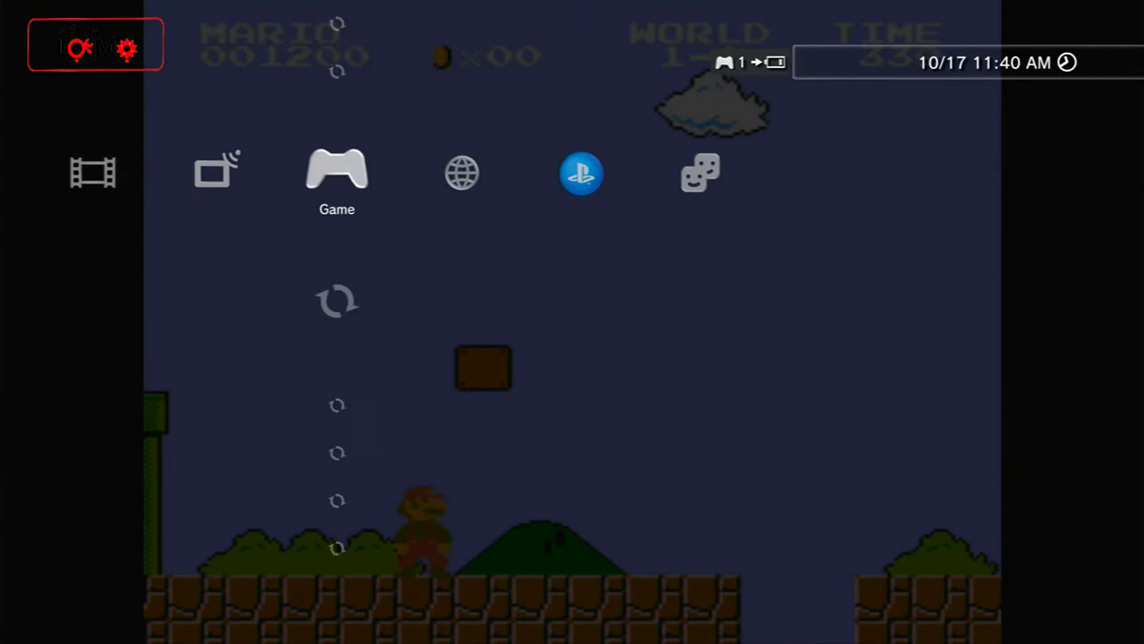
key(Escape)
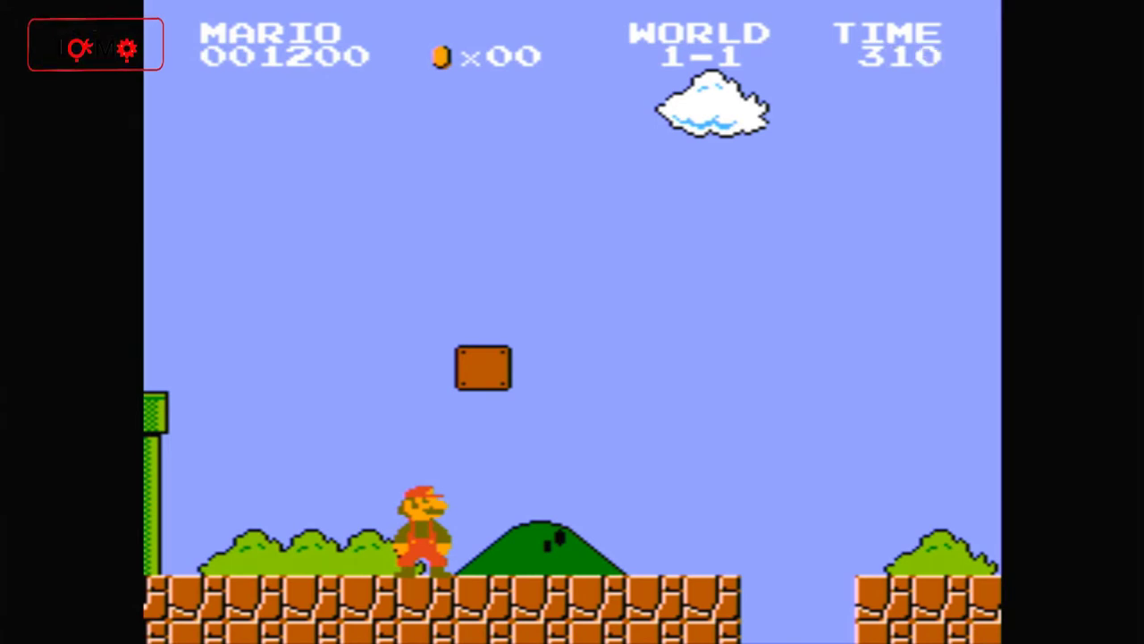
key(F1)
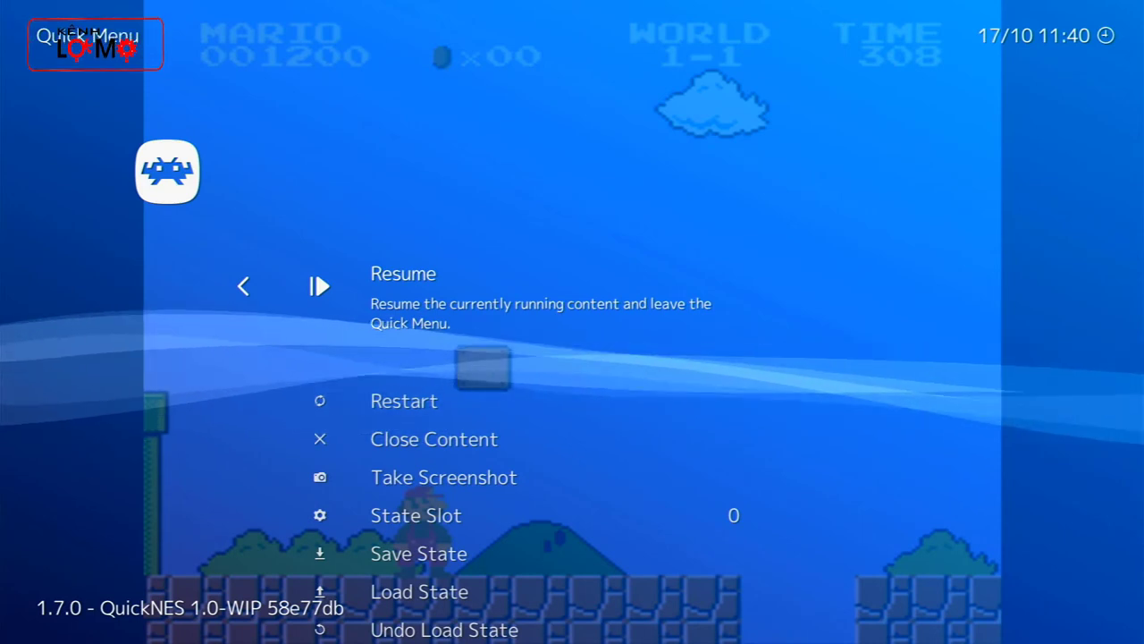
key(Down)
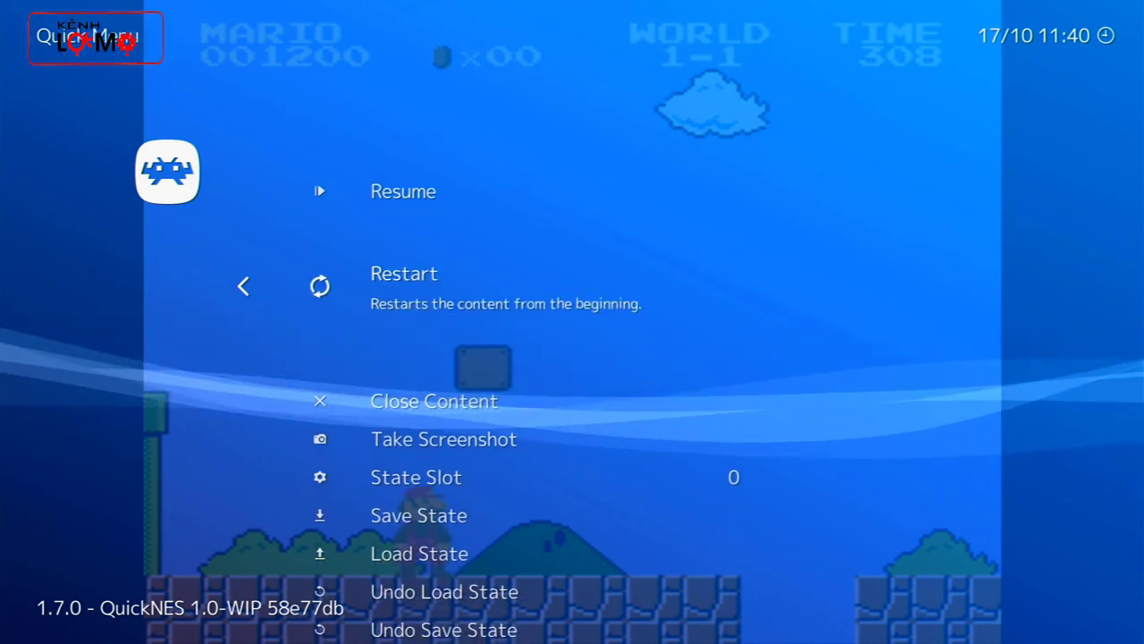
key(Down)
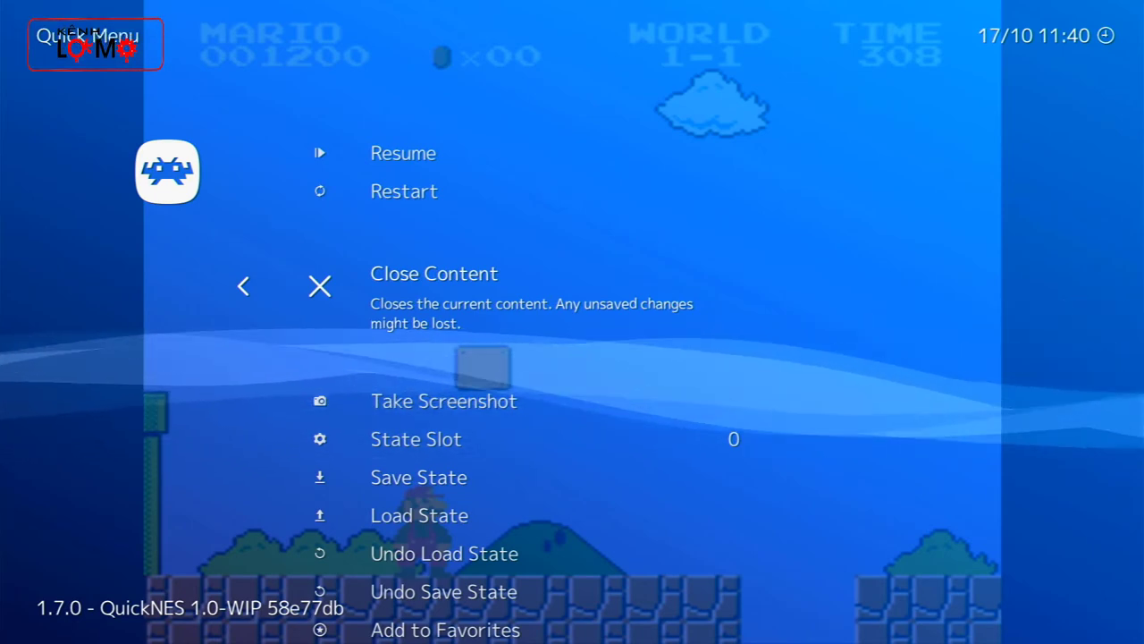
key(Return)
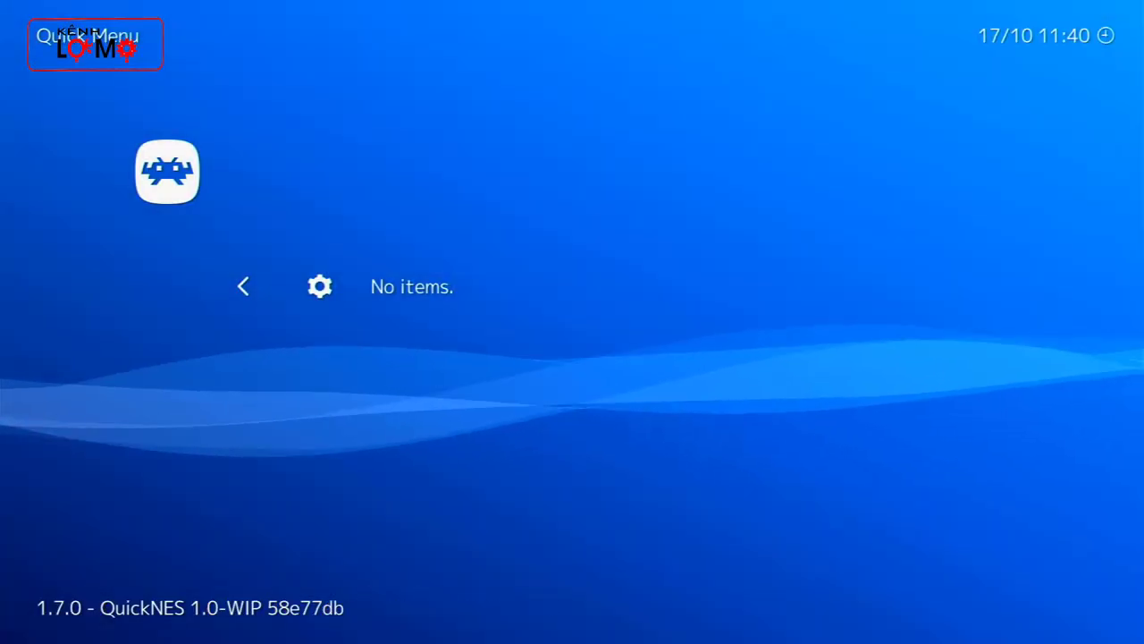
key(BackSpace)
key(Down)
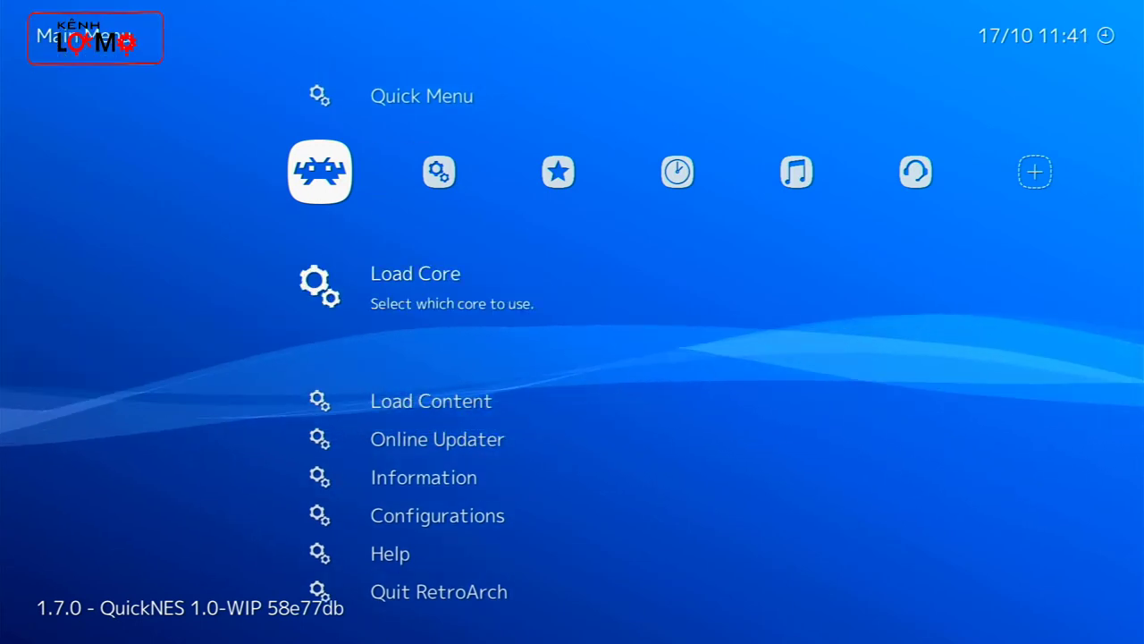
key(Return)
key(Down)
key(Down)
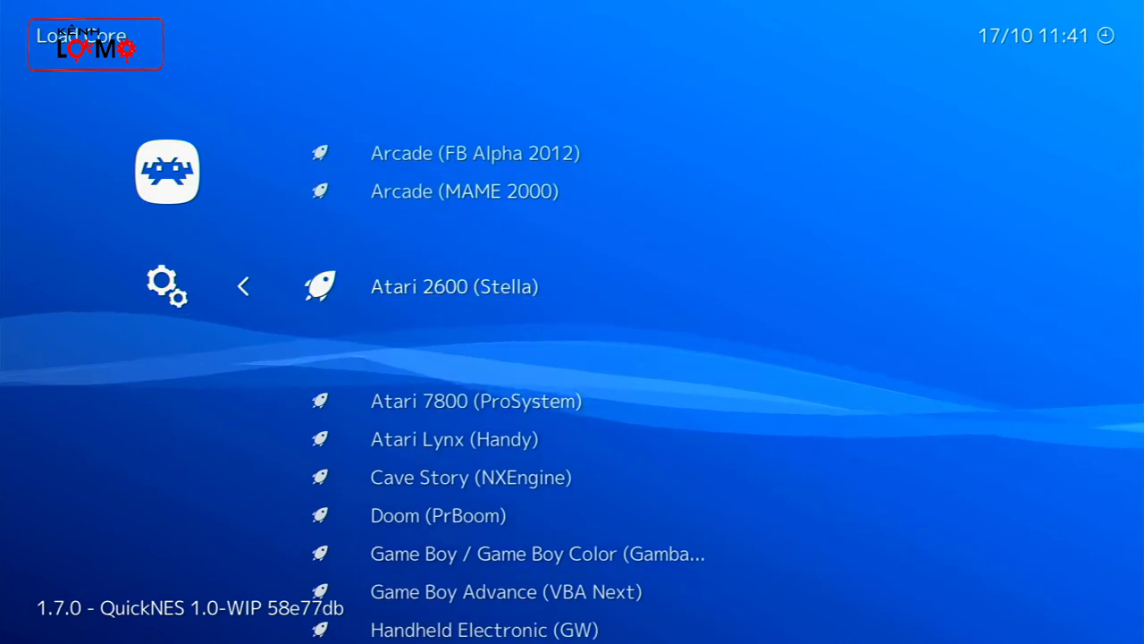
key(Up)
key(BackSpace)
- Leave the core list, open Load Content and browse to the /dev_usb000/ drive
key(Down)
key(Return)
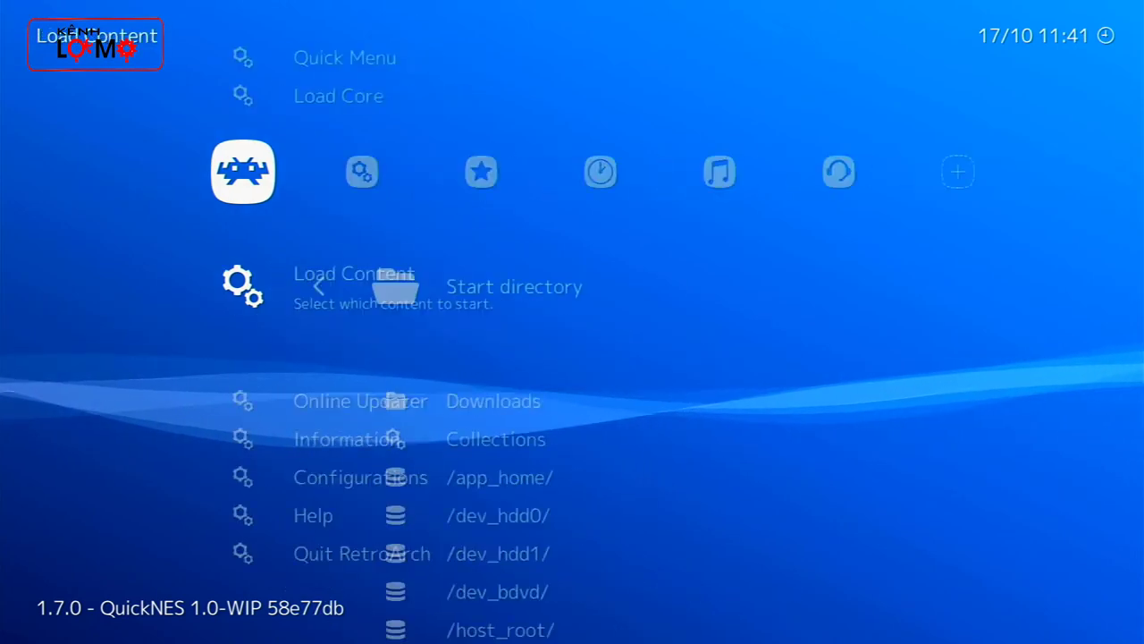
key(Down)
key(Down)
key(Down)
key(Down)
key(Down)
key(Down)
key(Down)
key(Down)
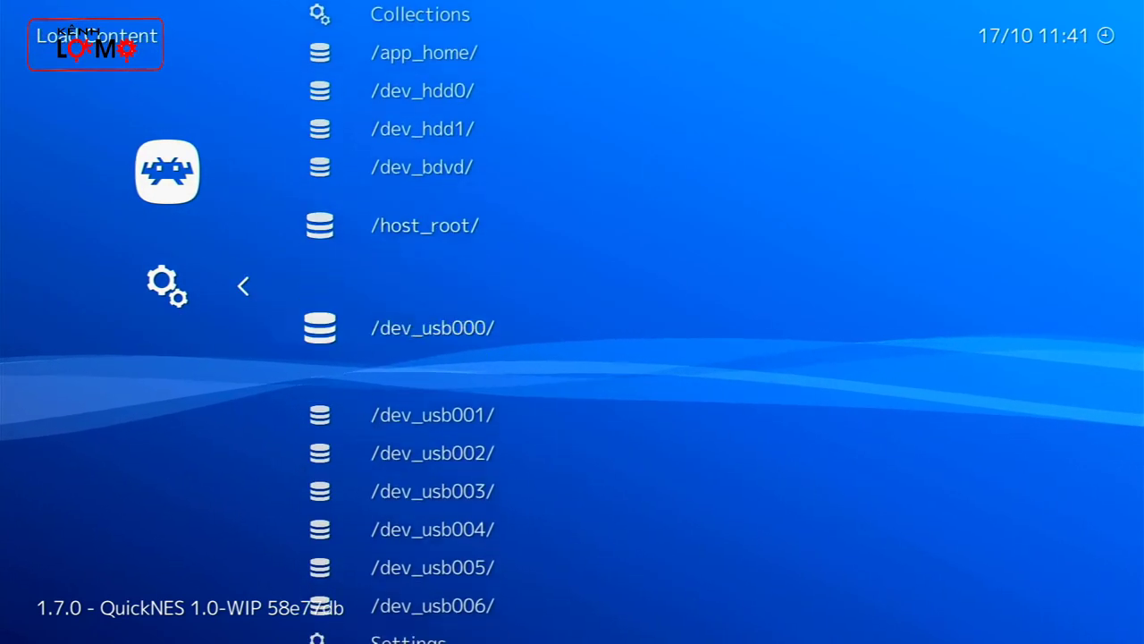
key(Return)
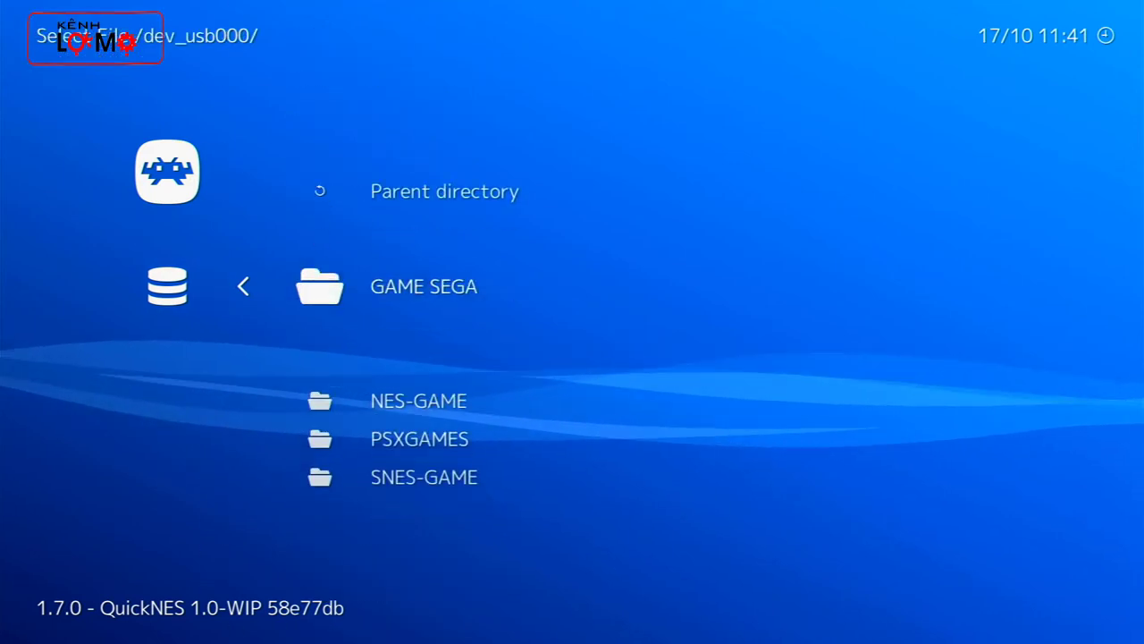
- Open the SNES-GAME folder on the USB drive
key(Down)
key(Down)
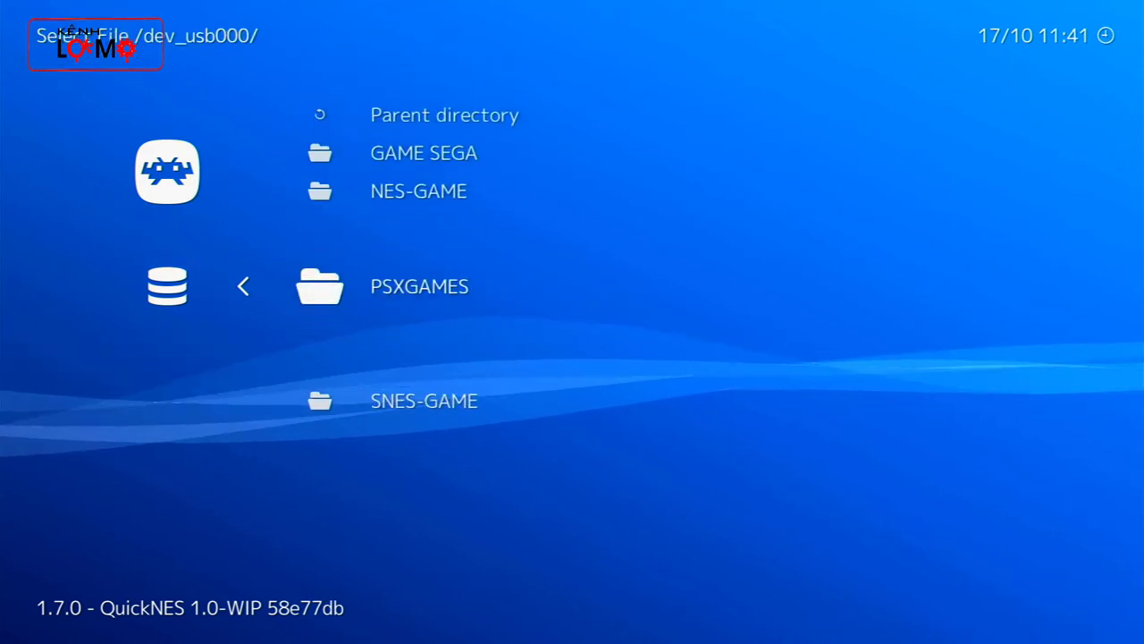
key(Down)
key(Down)
key(Up)
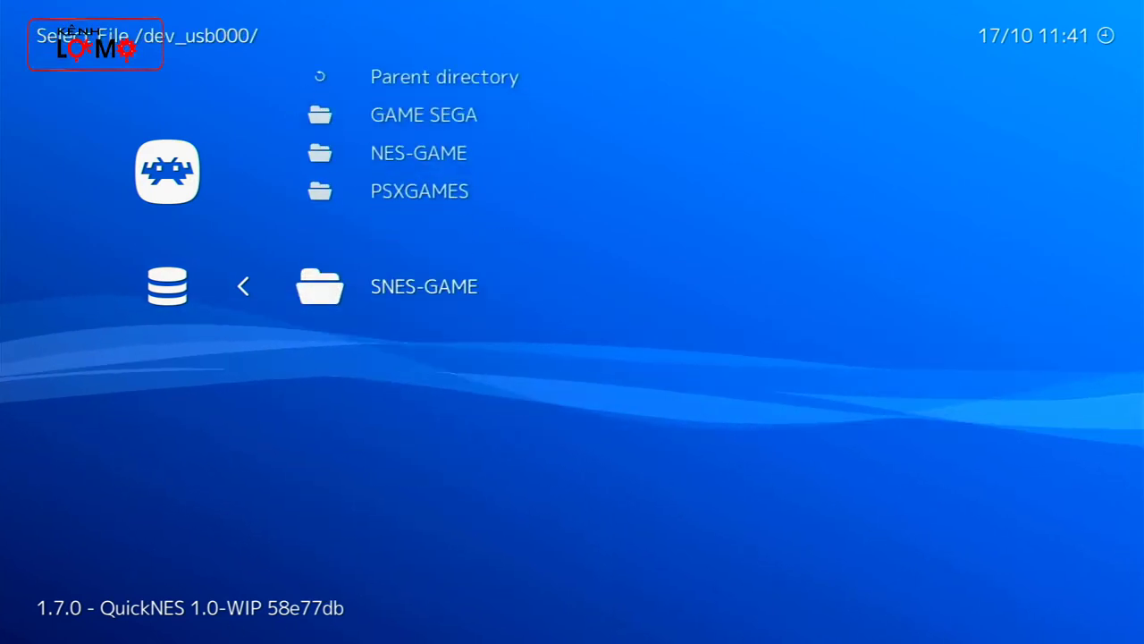
key(Return)
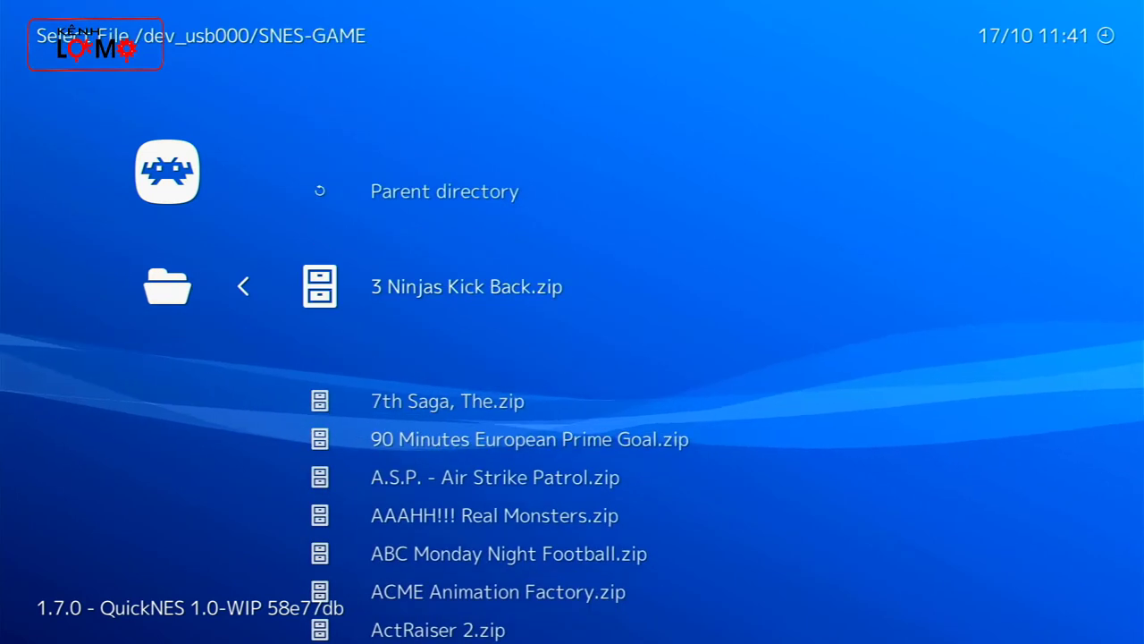
- Load the 3 Ninjas Kick Back.zip archive with the SNES / Super Famicom (Snes9x 2010) core
key(Return)
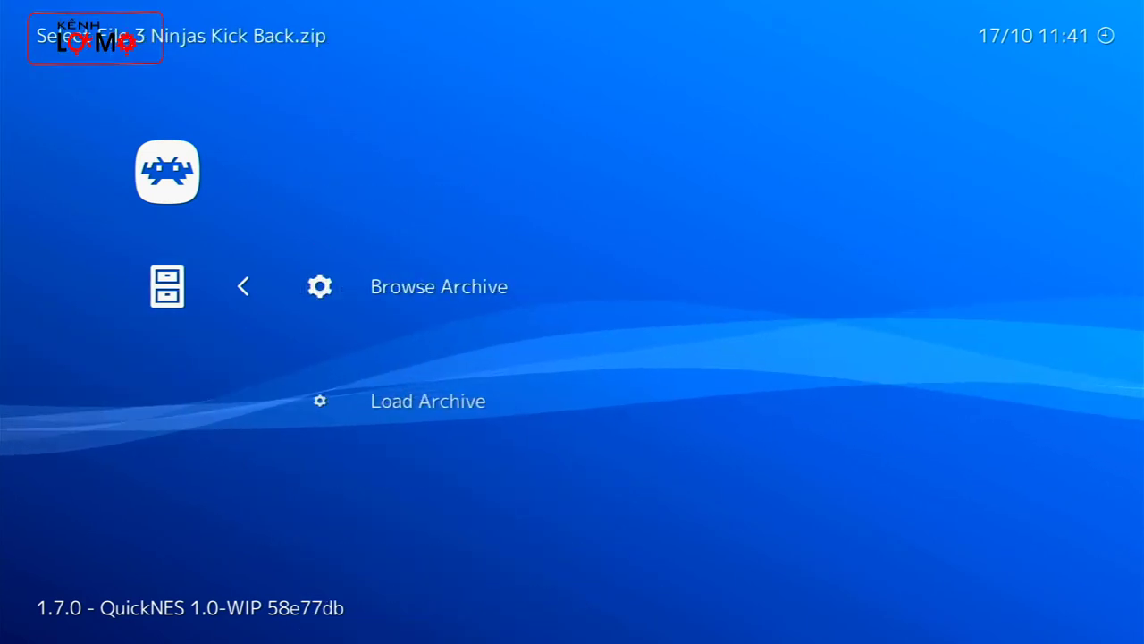
key(Down)
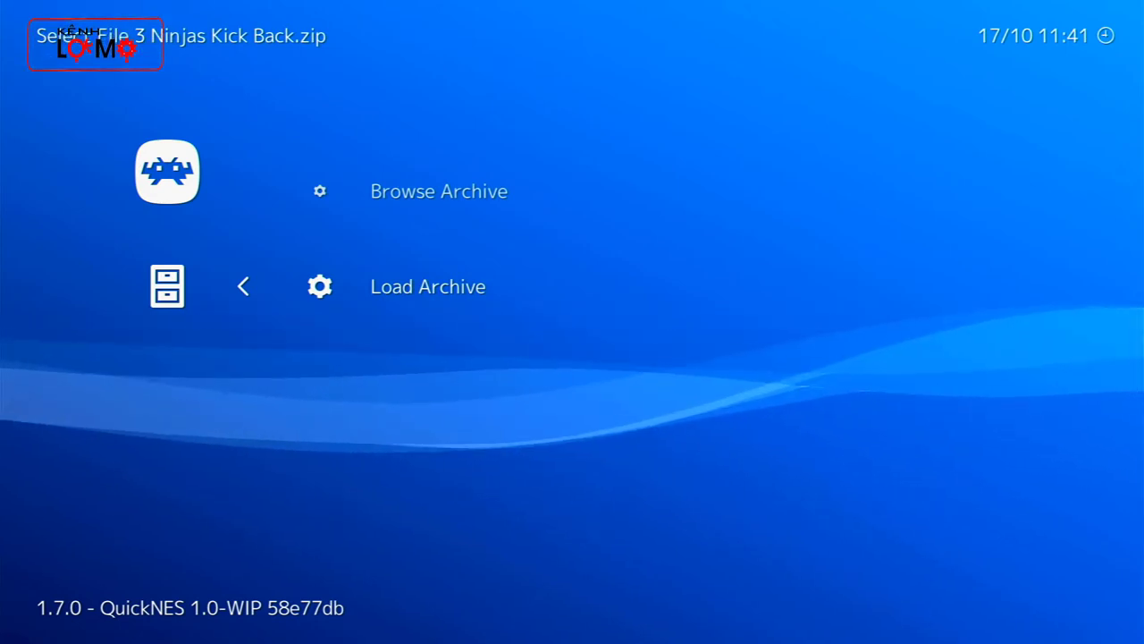
key(Return)
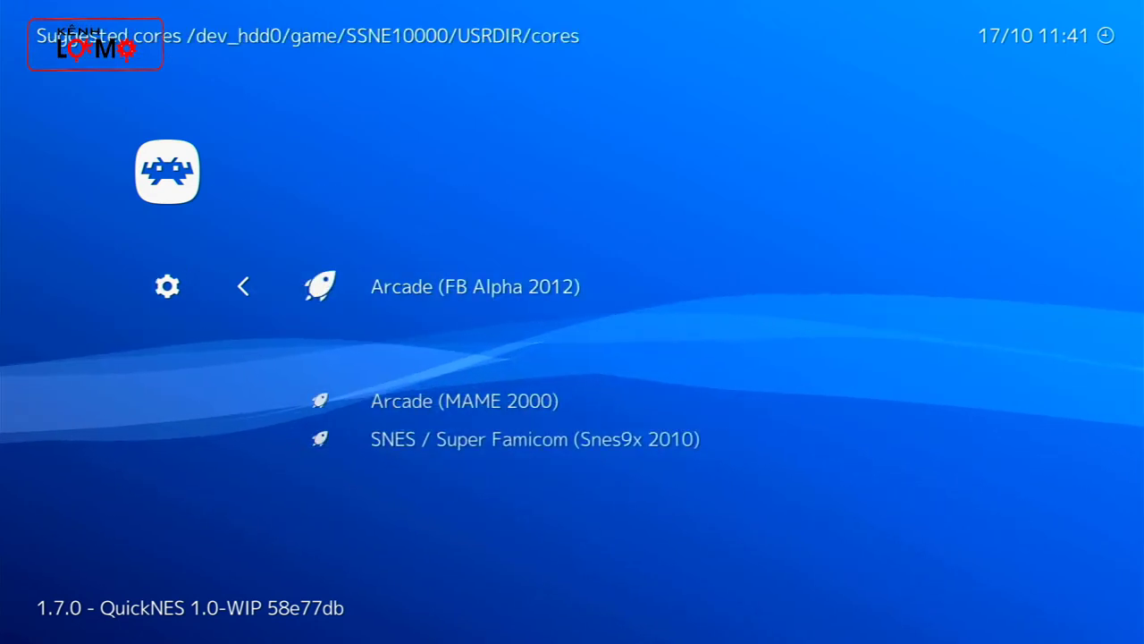
key(Down)
key(Down)
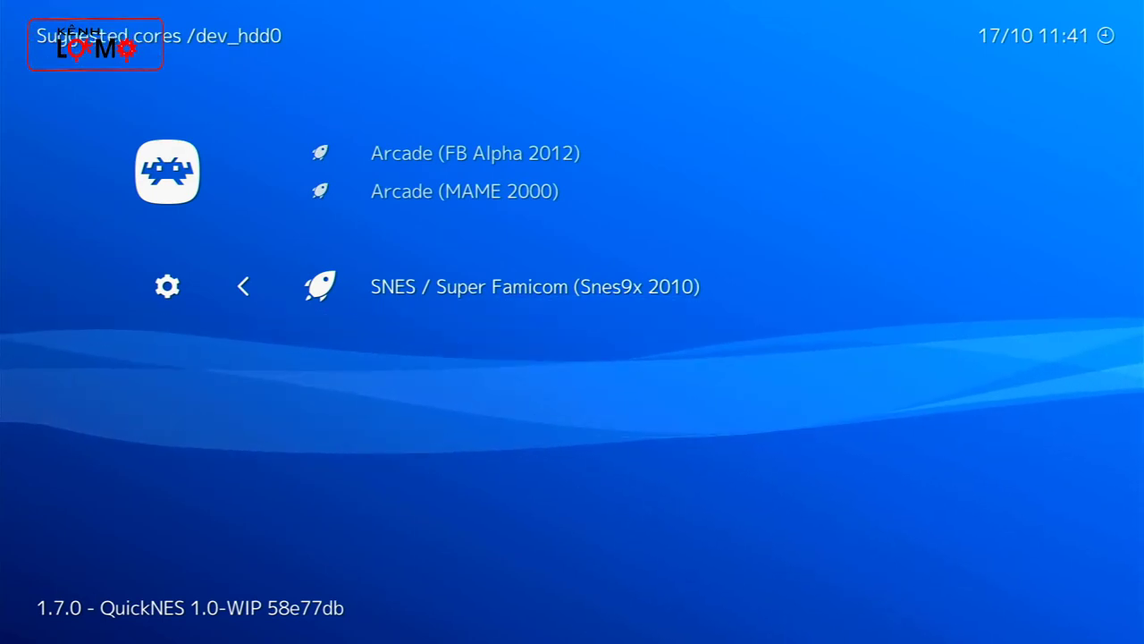
key(Return)
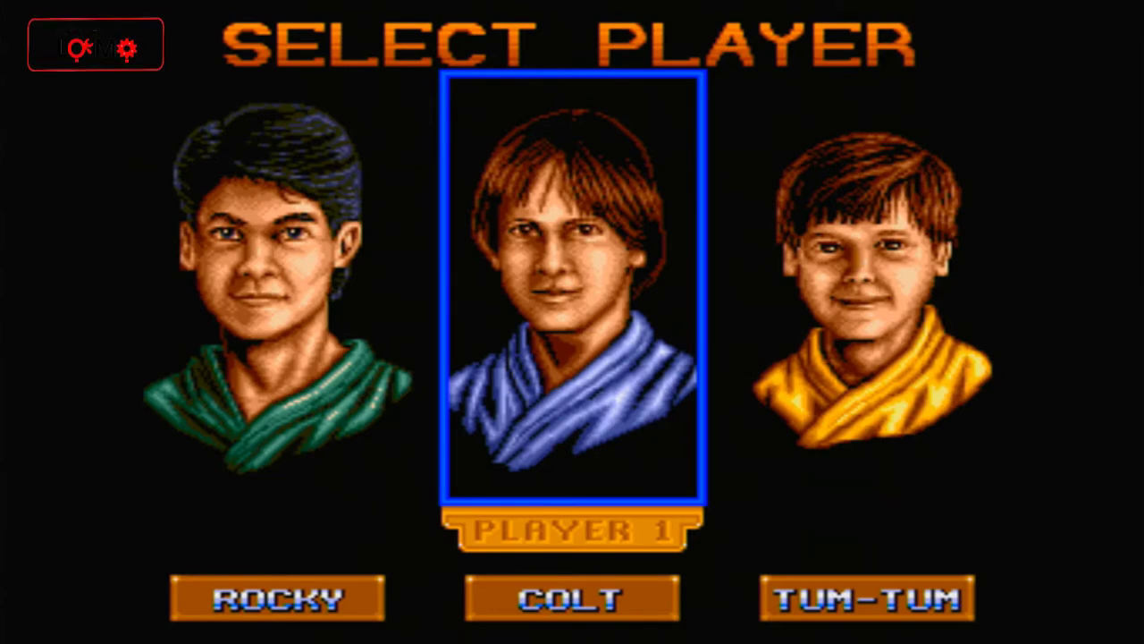
- Close the 3 Ninjas Kick Back content from the Quick Menu and go back to the Main Menu
key(F1)
key(Down)
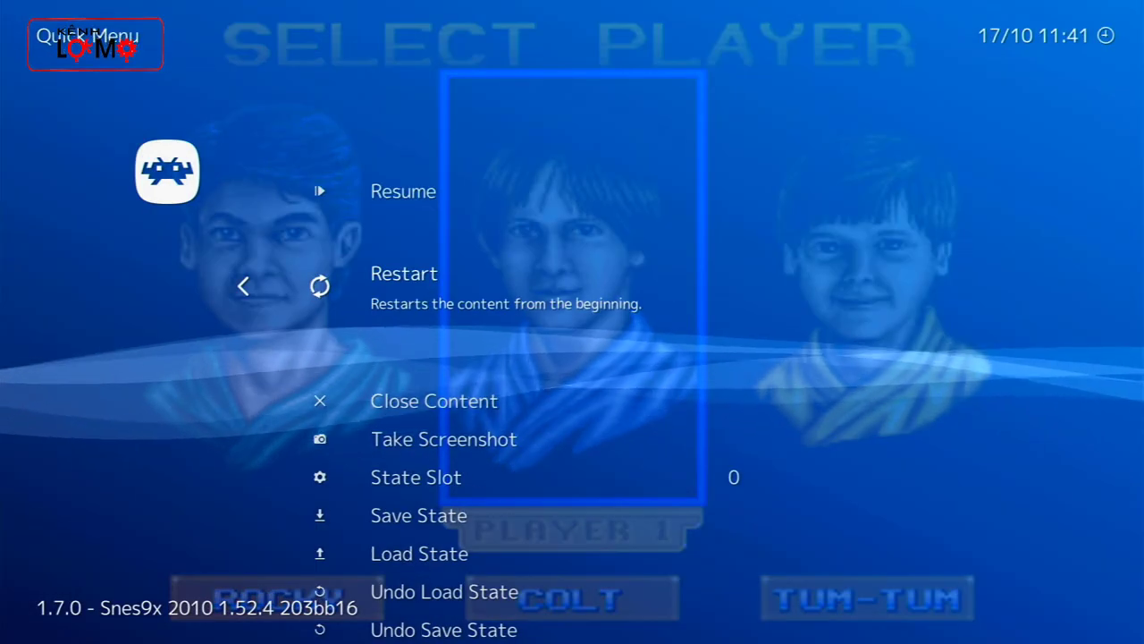
key(Down)
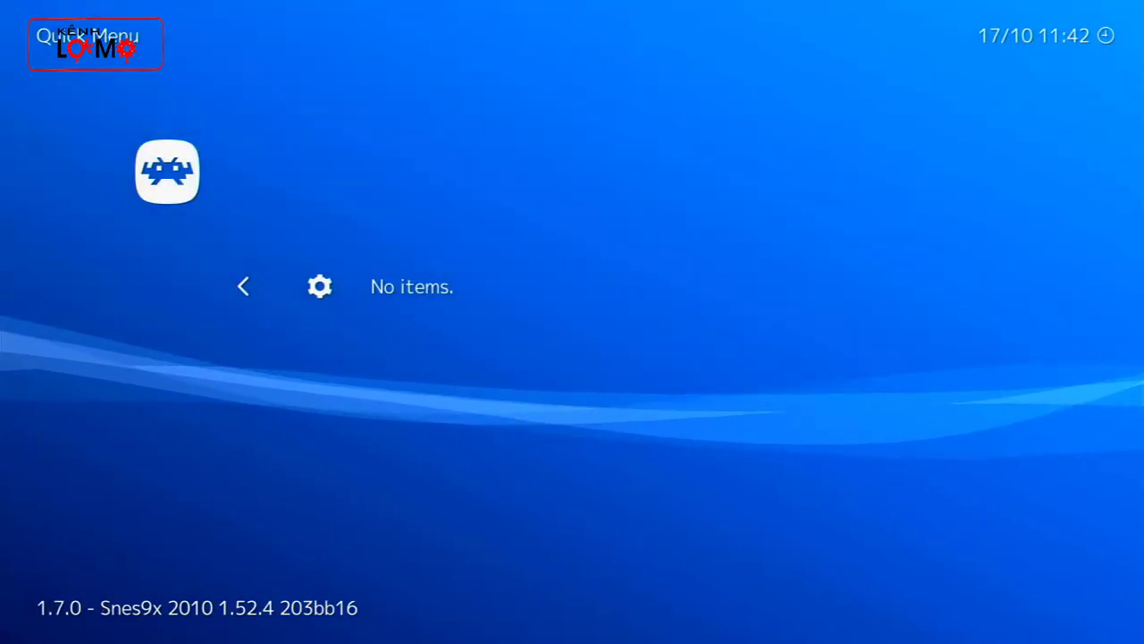
key(BackSpace)
key(Left)
key(Left)
key(Left)
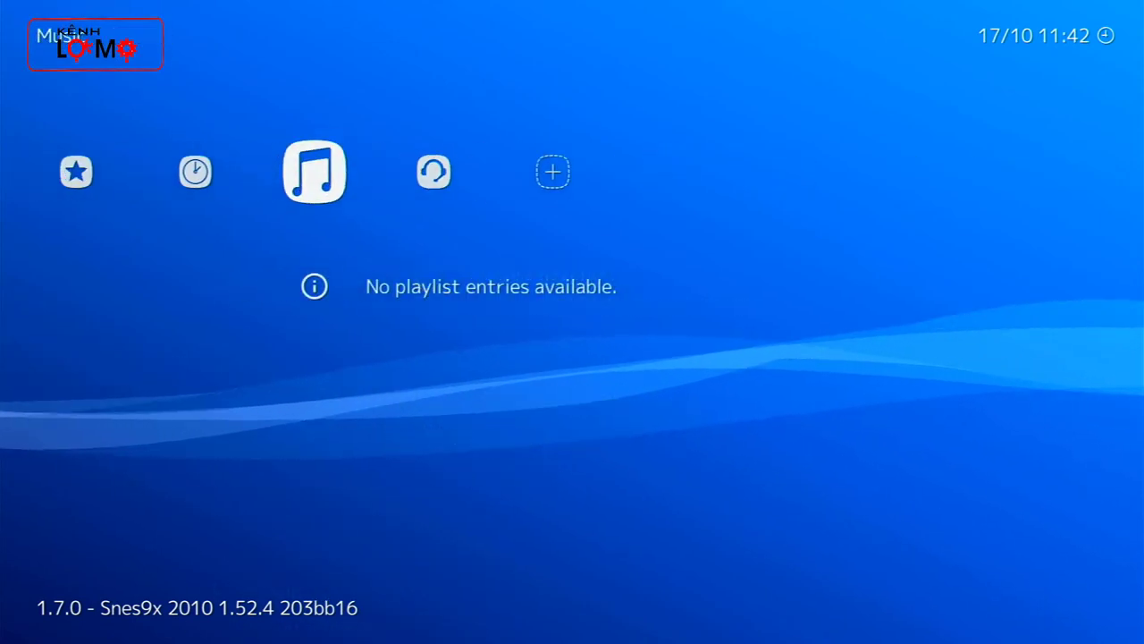
key(Left)
key(Left)
key(Left)
key(Left)
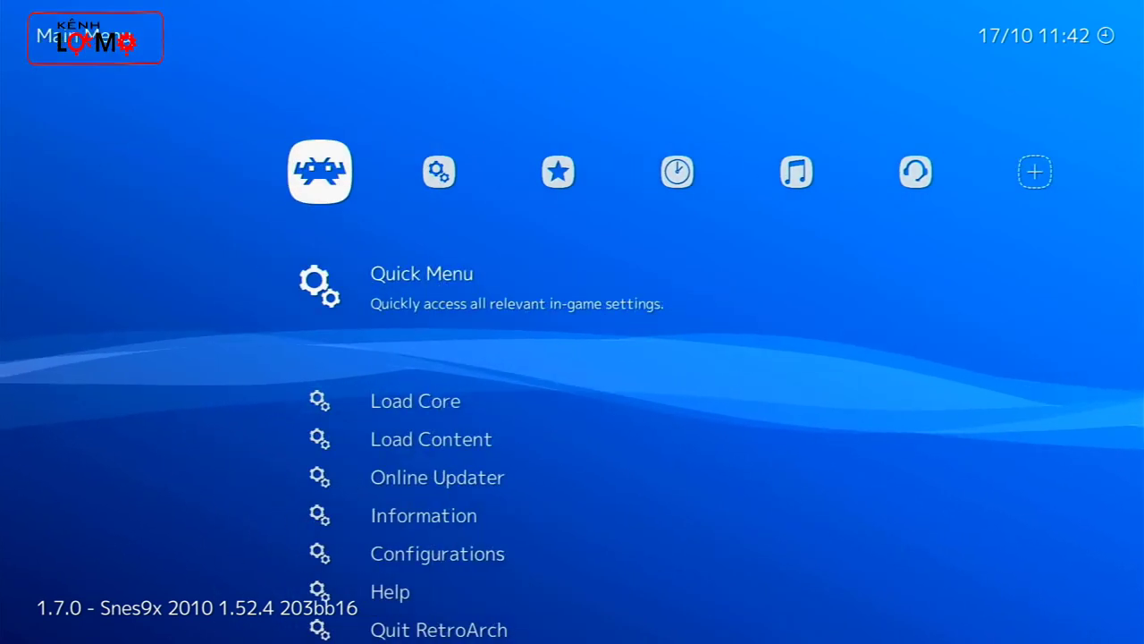
- Quit RetroArch from its Main Menu to return to the PS3 home screen
key(Down)
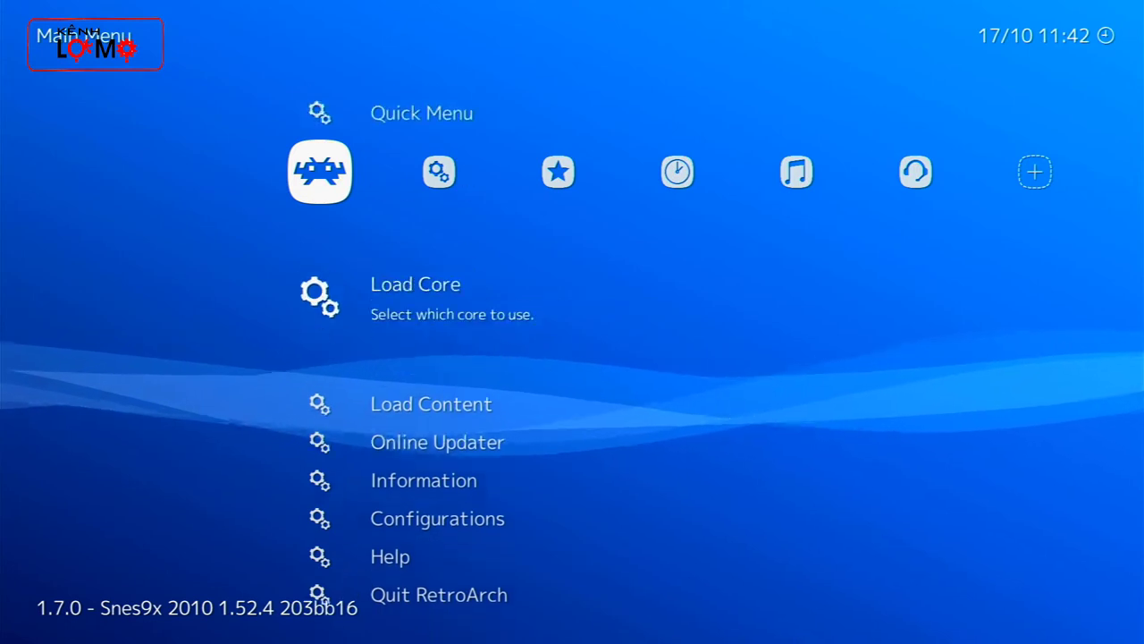
key(Down)
key(Down)
key(Down)
key(Up)
key(Up)
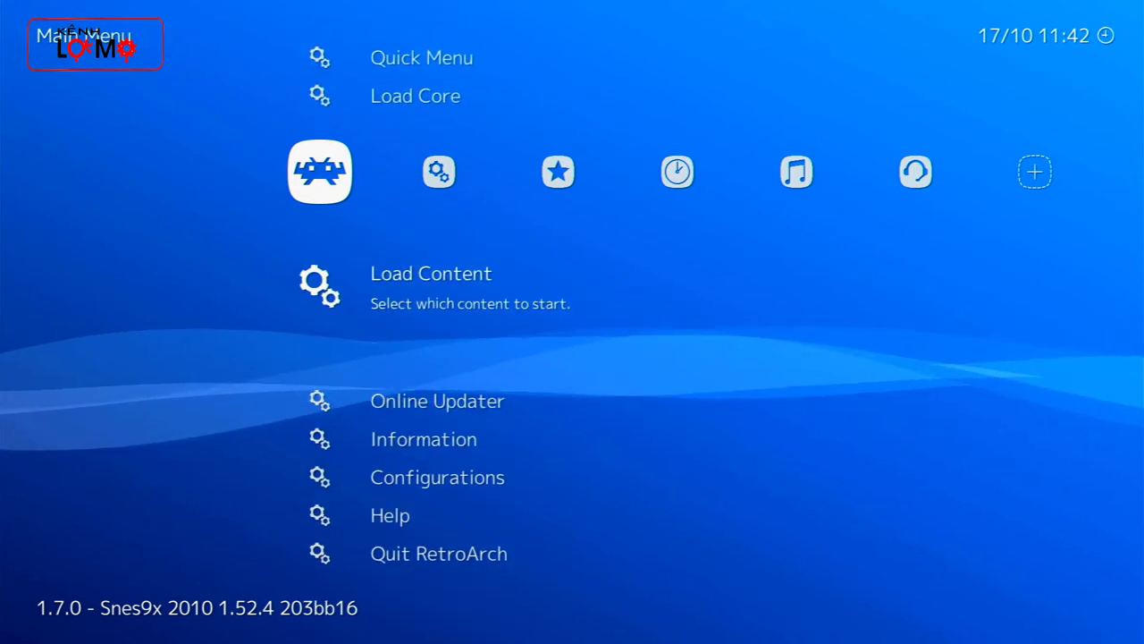
key(Down)
key(Down)
key(Down)
key(Down)
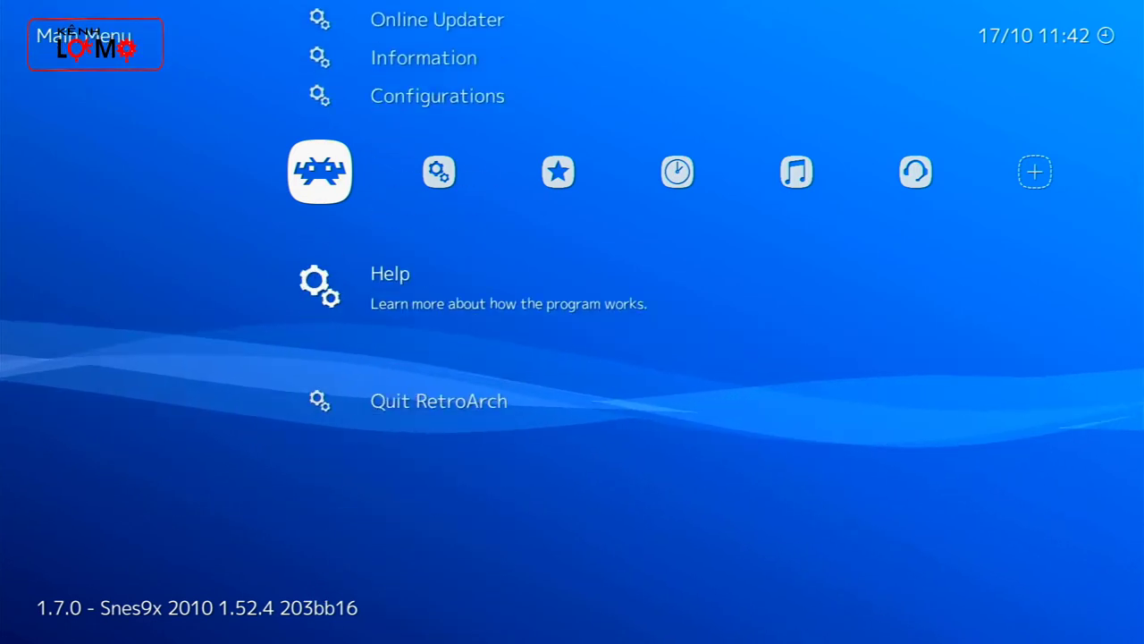
key(Down)
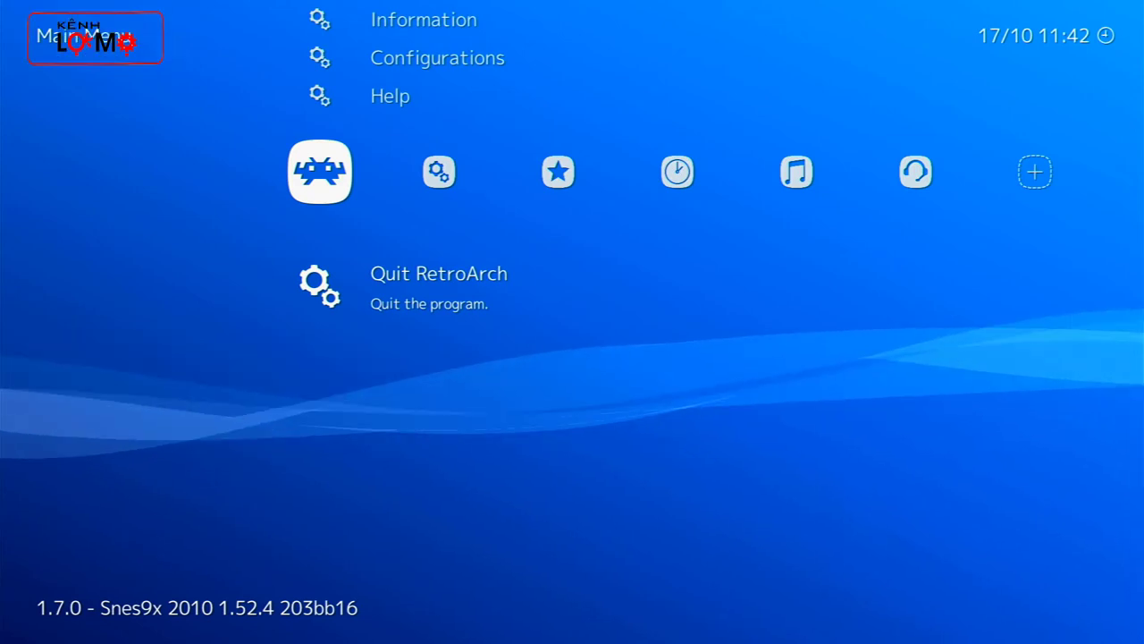
key(Return)
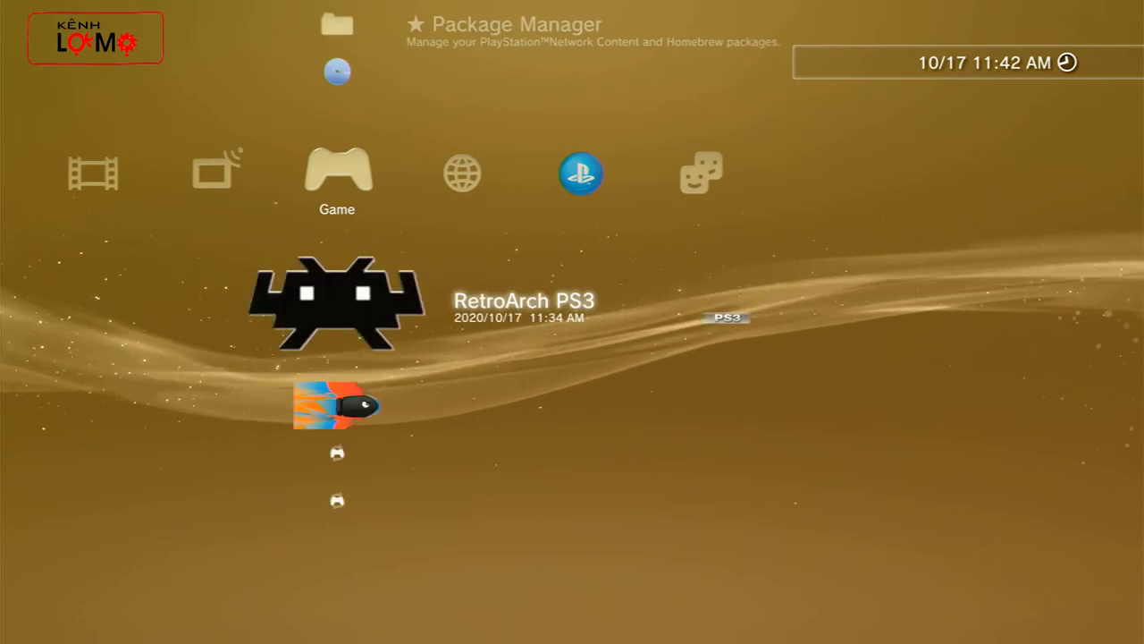
- Launch mmCM from the PS3 Game category
key(Down)
key(Down)
key(Down)
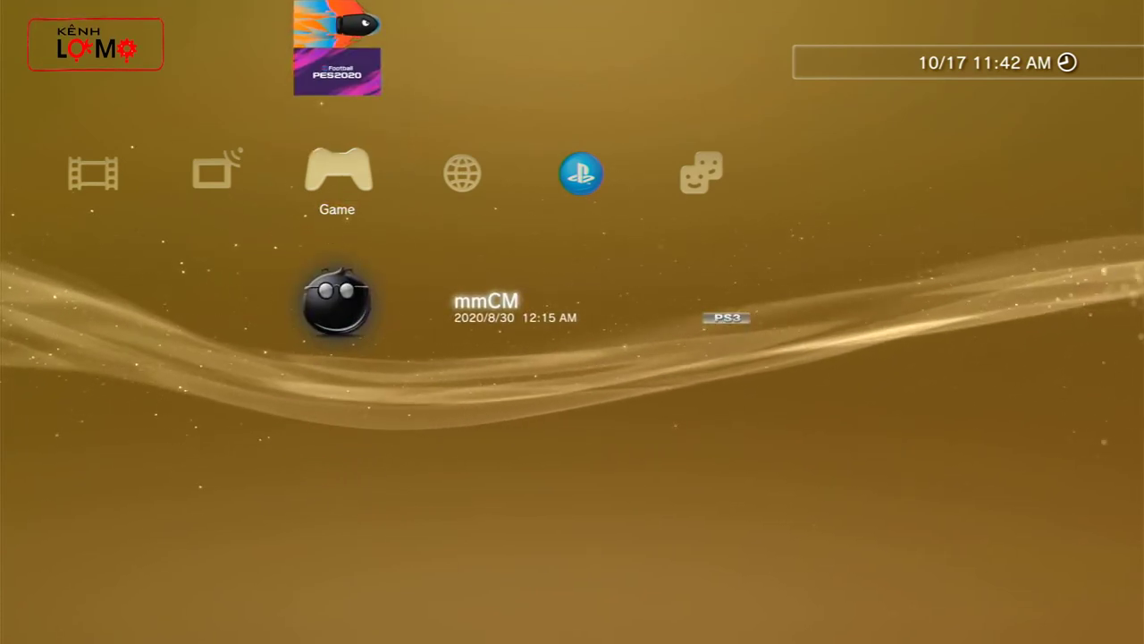
key(Return)
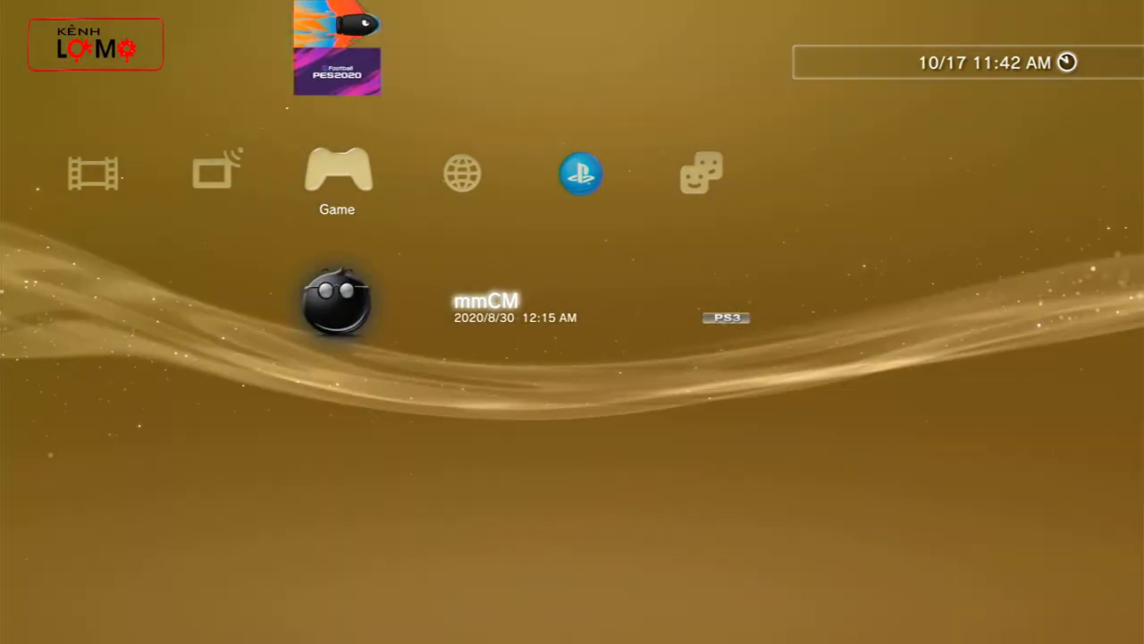
key(Return)
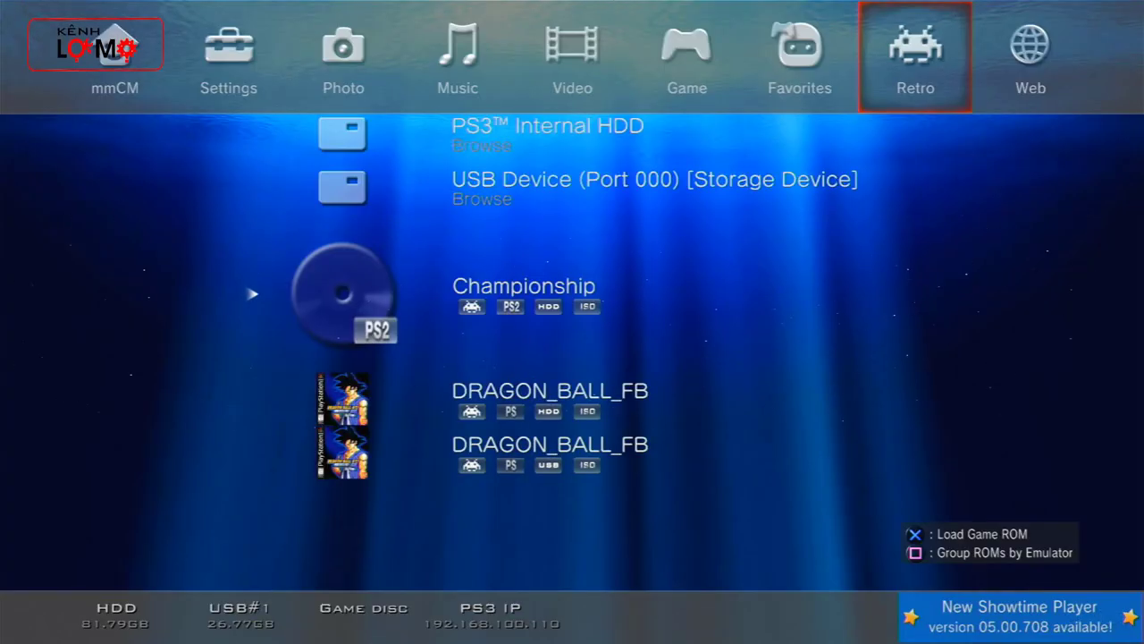
- Switch from the Retro section to the mmCM section and open File Manager / mmOS
key(Left)
key(Left)
key(Left)
key(Left)
key(Left)
key(Left)
key(Left)
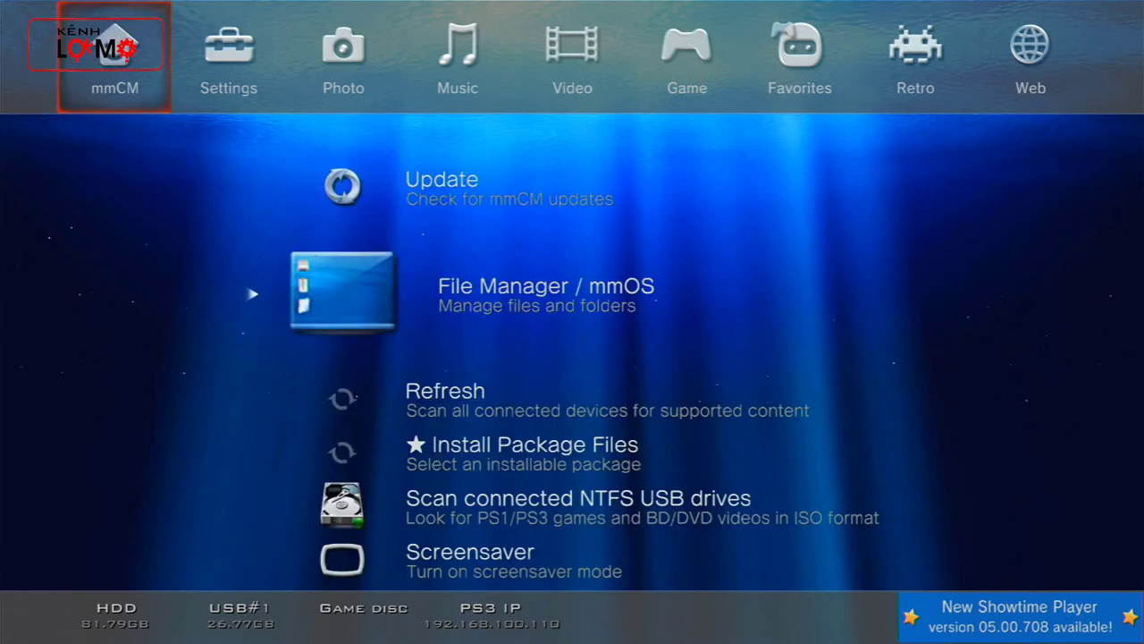
key(Return)
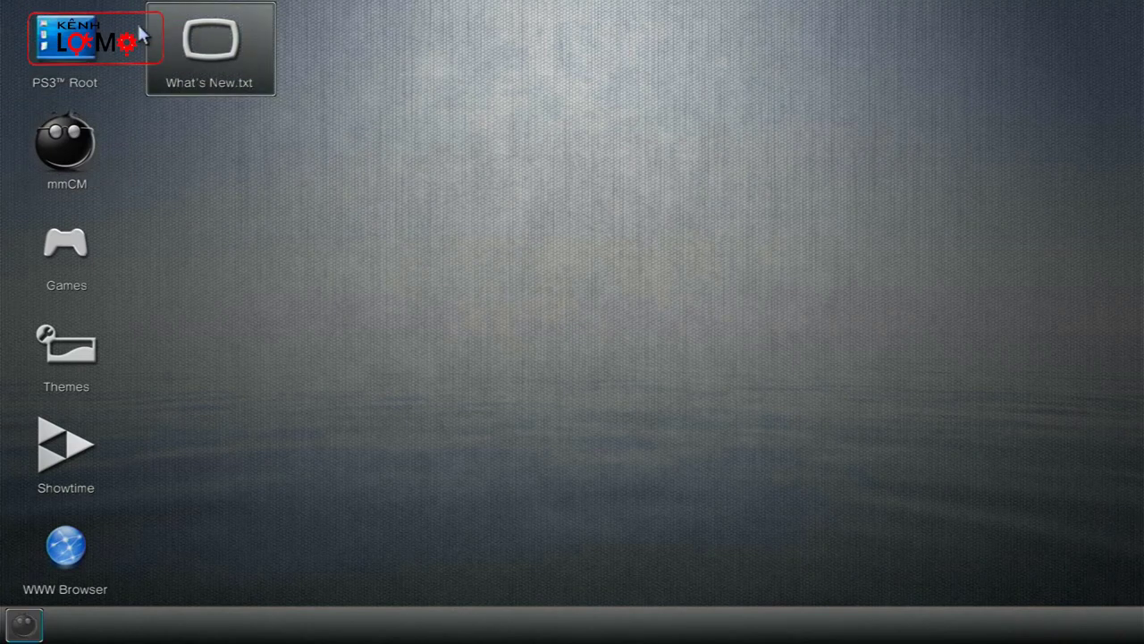
- Open dev_usb000 from PS3 Root and copy the NES-GAME folder to the clipboard
double_click(64, 44)
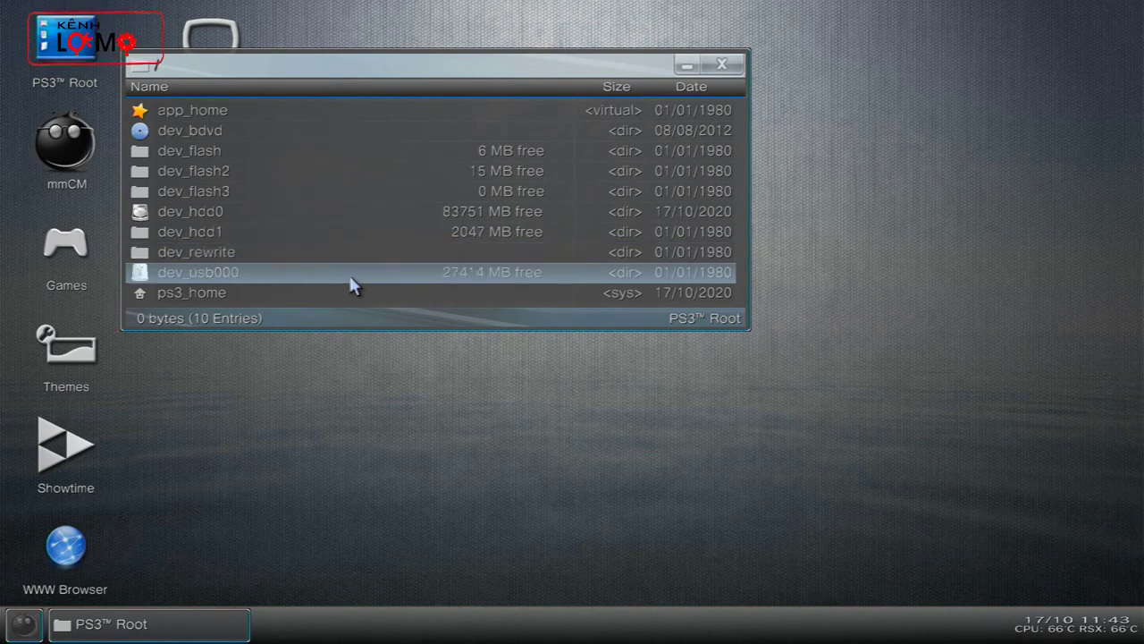
double_click(350, 277)
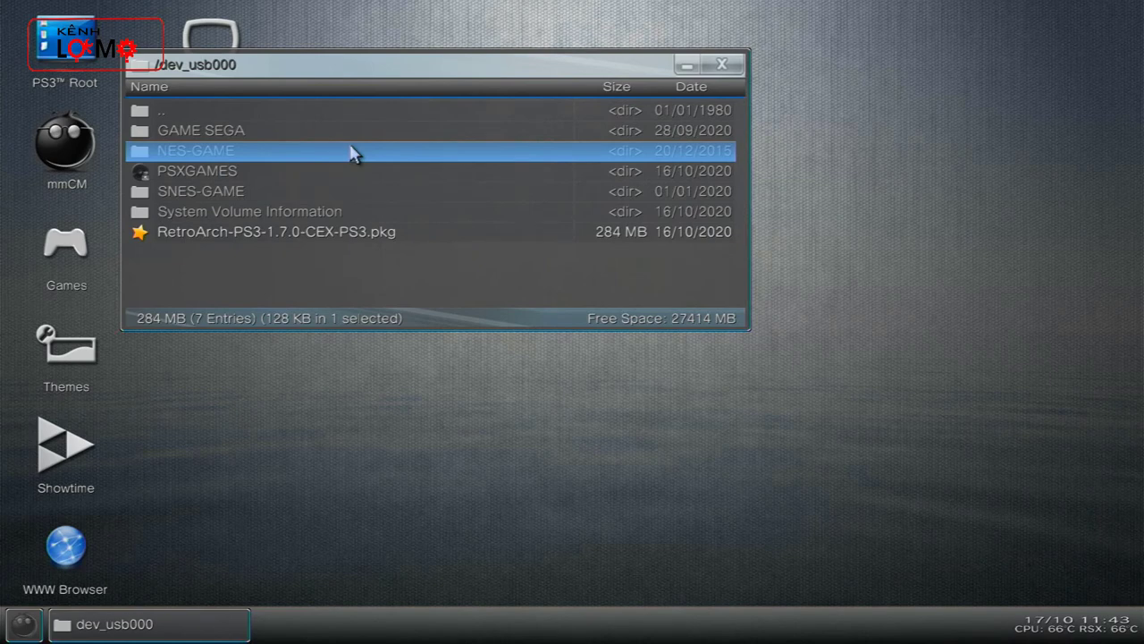
right_click(352, 154)
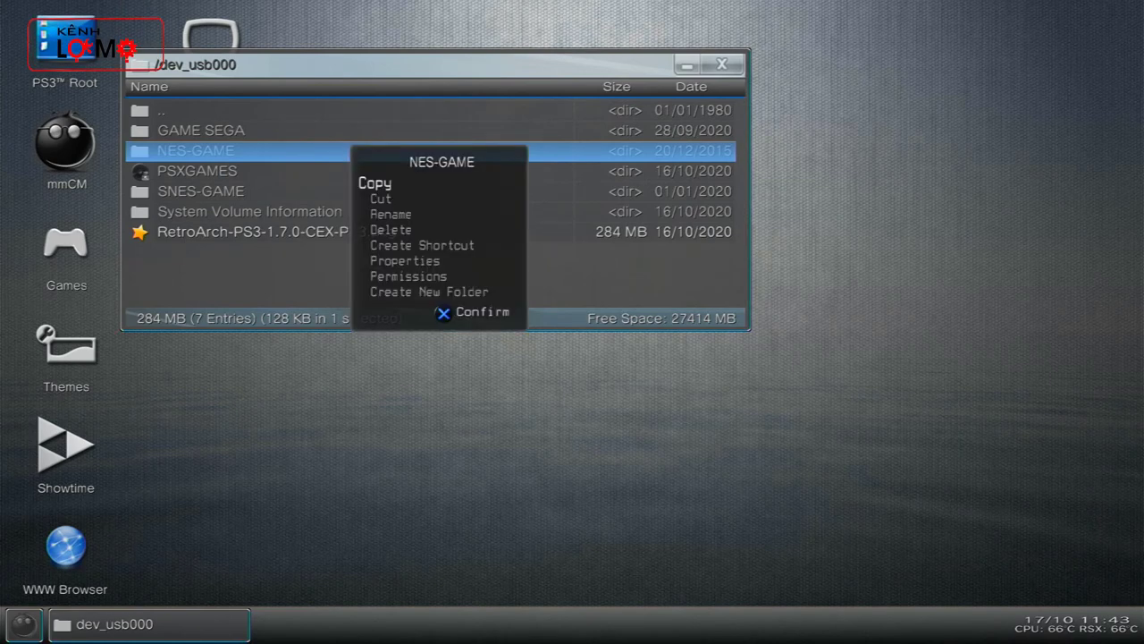
key(Return)
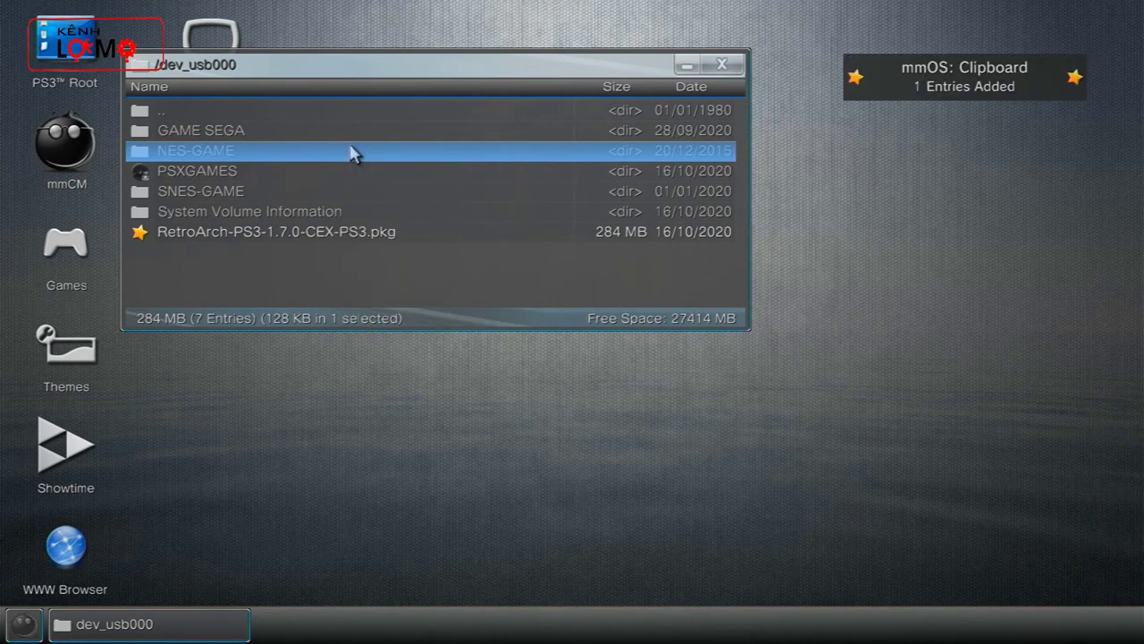
- Open dev_hdd0 in a second PS3 Root window, paste the copied NES-GAME folder there and answer the copy confirmation
double_click(15, 85)
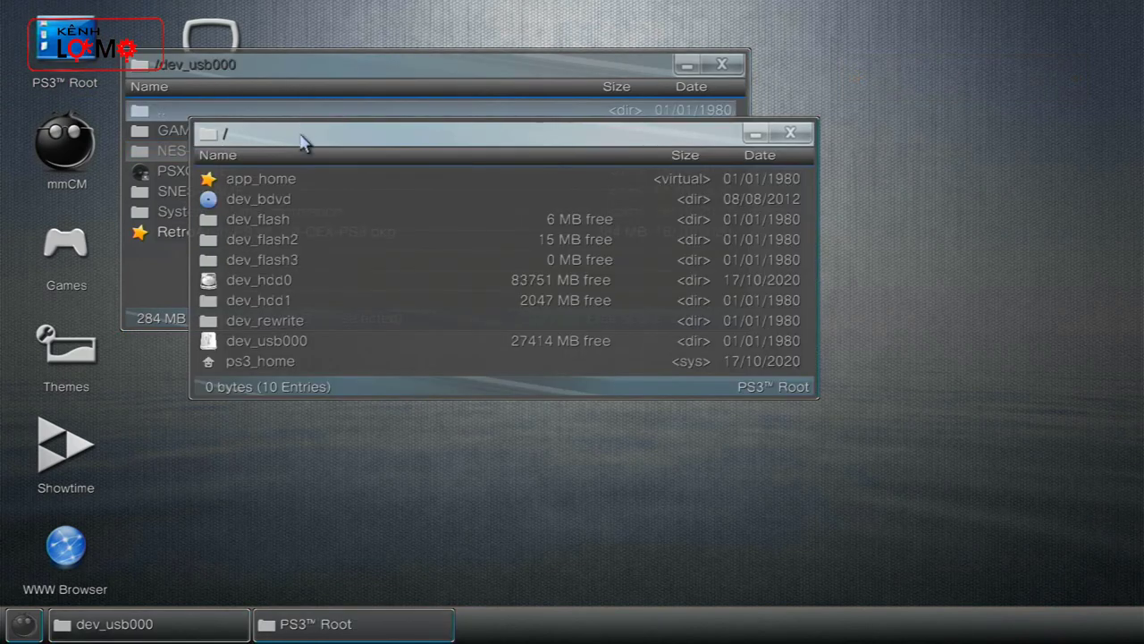
double_click(320, 281)
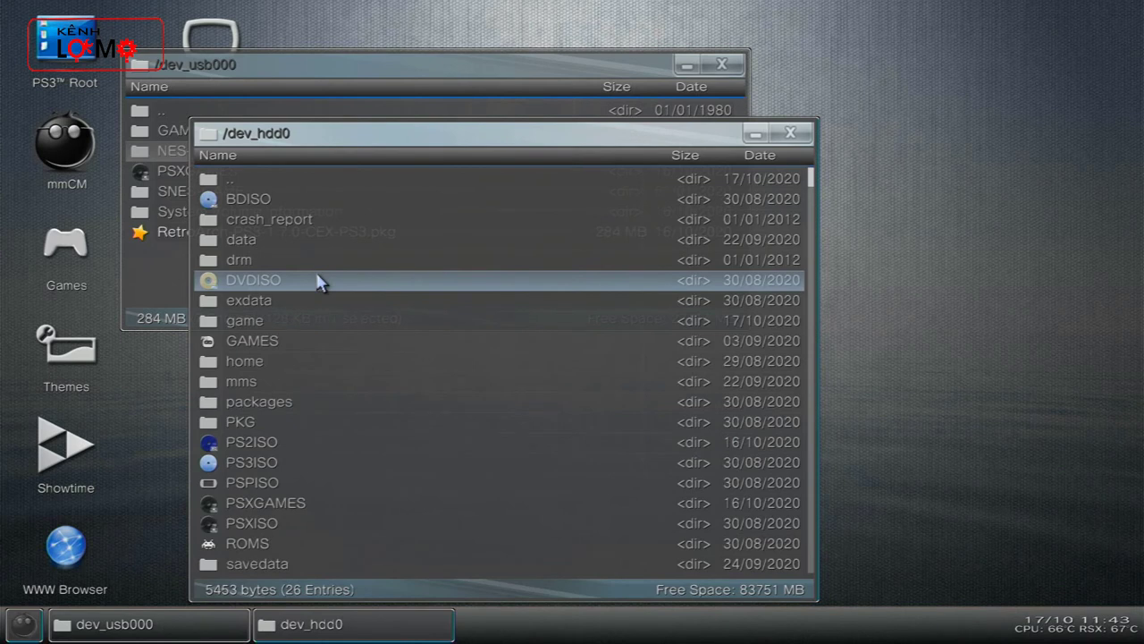
right_click(493, 189)
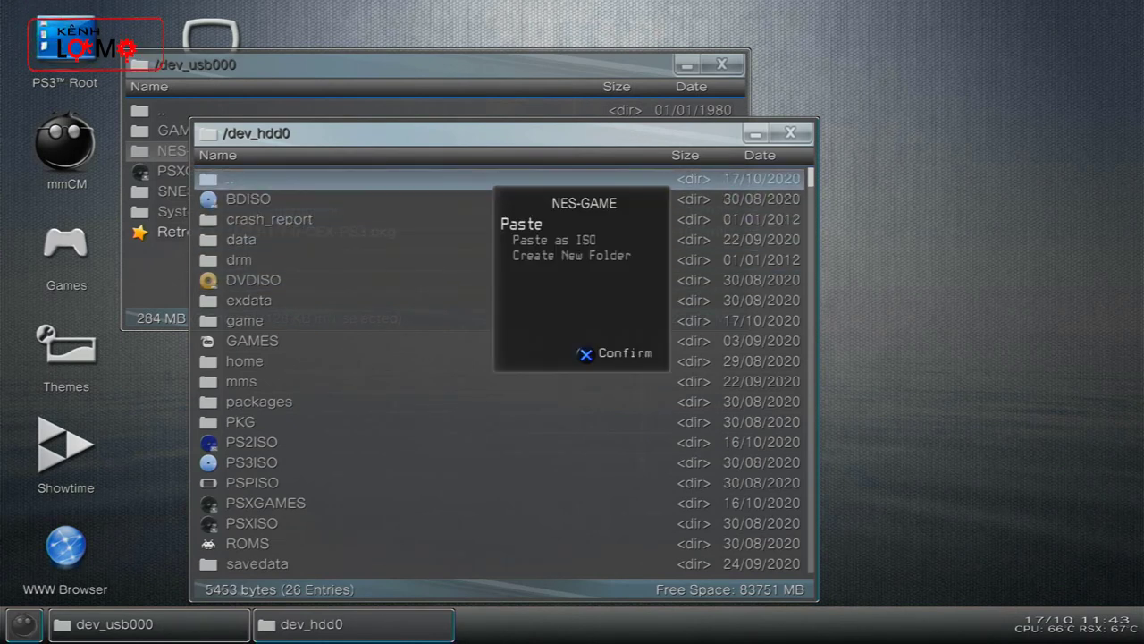
key(Return)
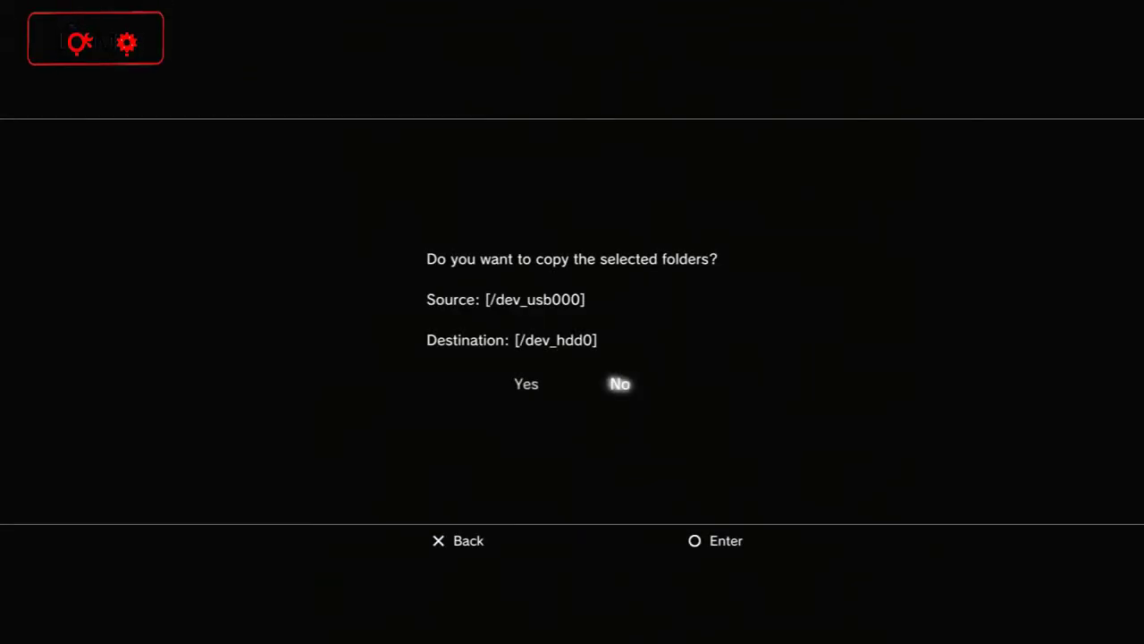
key(Return)
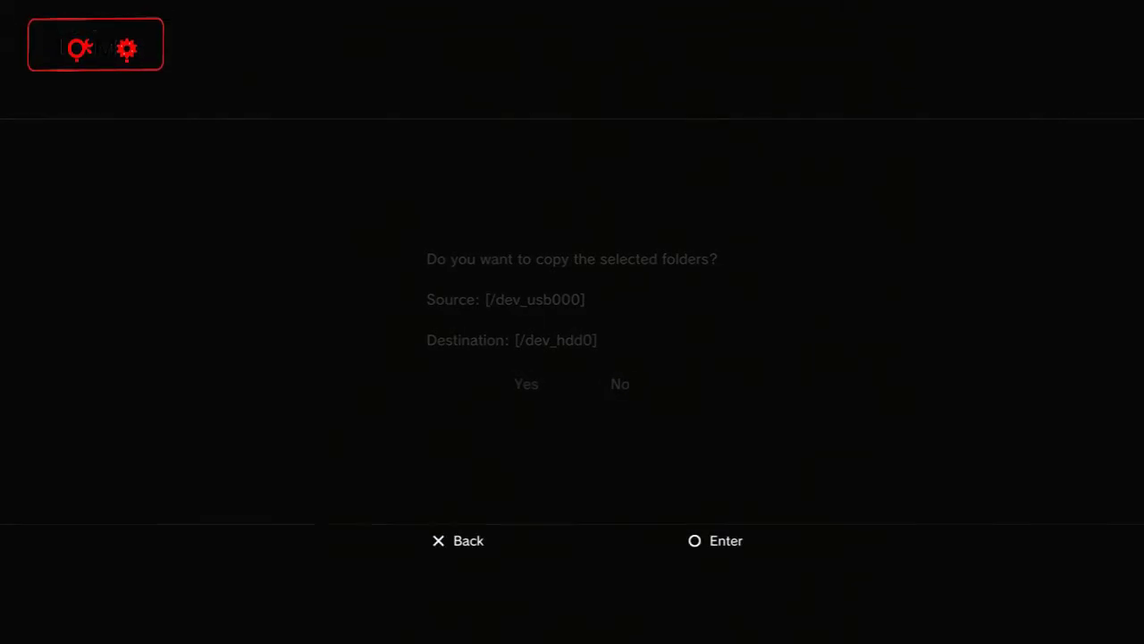